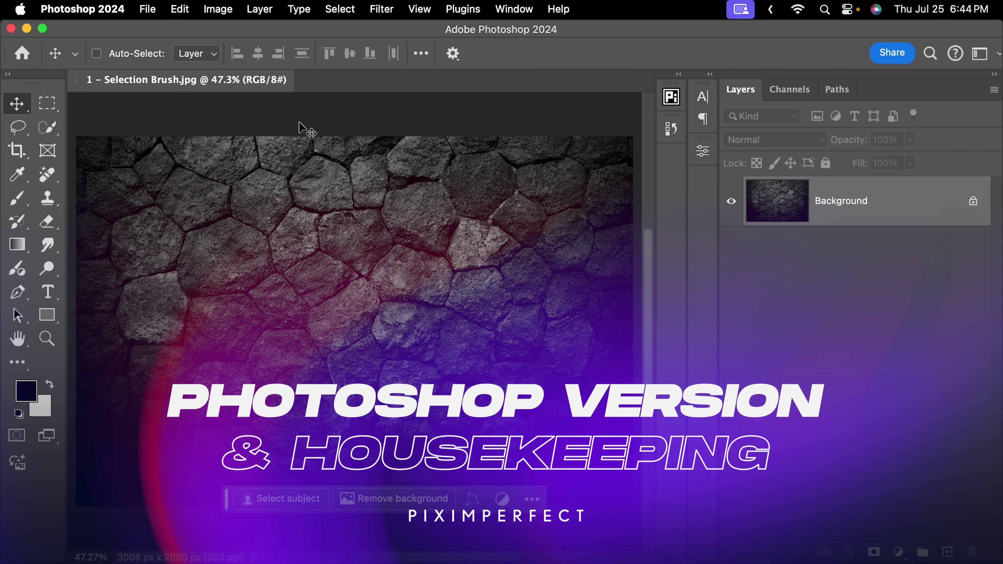
Check the installed Photoshop version (25.11.0) in the About Photoshop dialog.
left_click(89, 9)
left_click(75, 33)
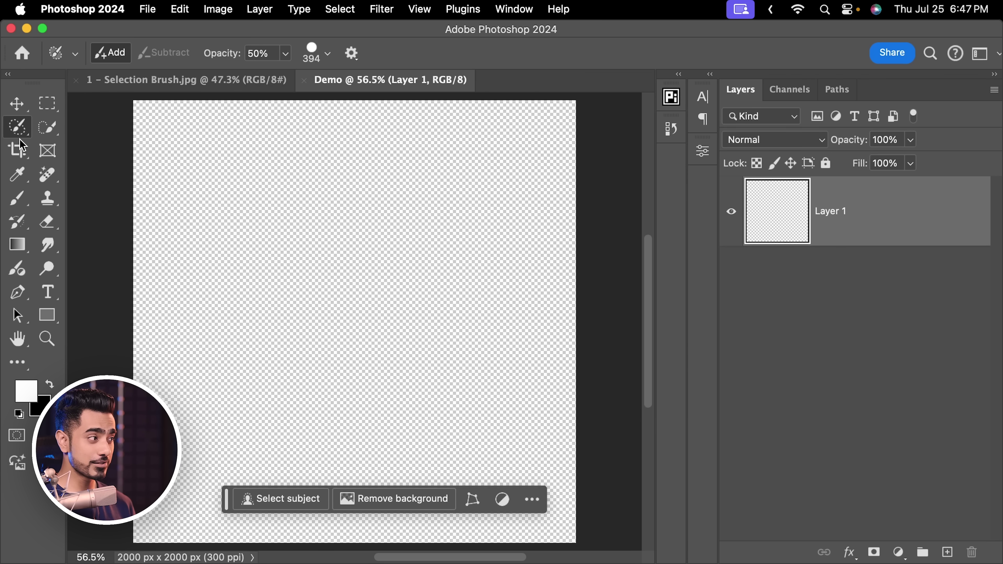
Lasso a rough circle at upper left, fill it black, and deselect.
mouse_move(19, 135)
left_mouse_down()
mouse_move(71, 131)
mouse_move(79, 142)
left_mouse_up()
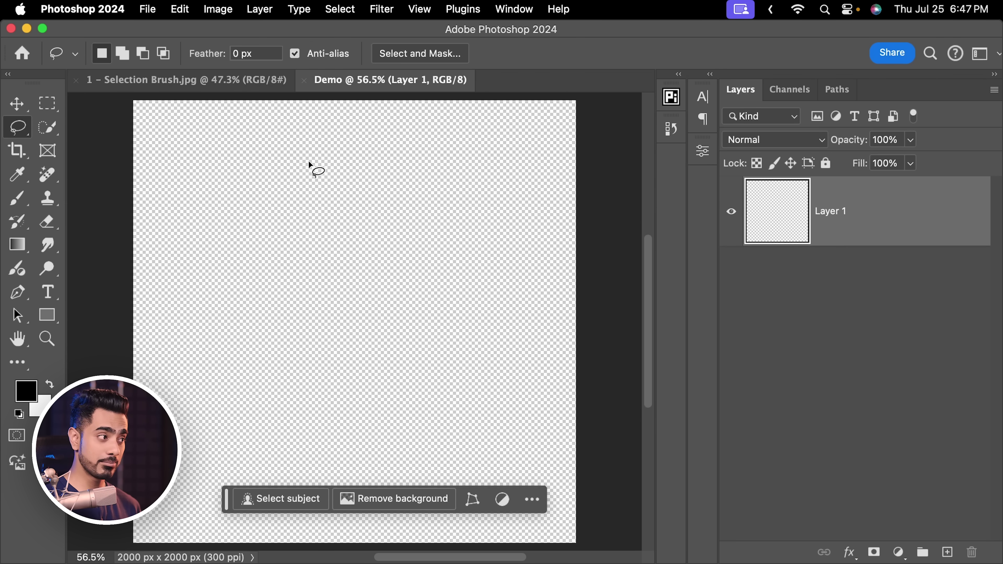
mouse_move(308, 162)
left_mouse_down()
mouse_move(308, 329)
mouse_move(318, 157)
left_mouse_up()
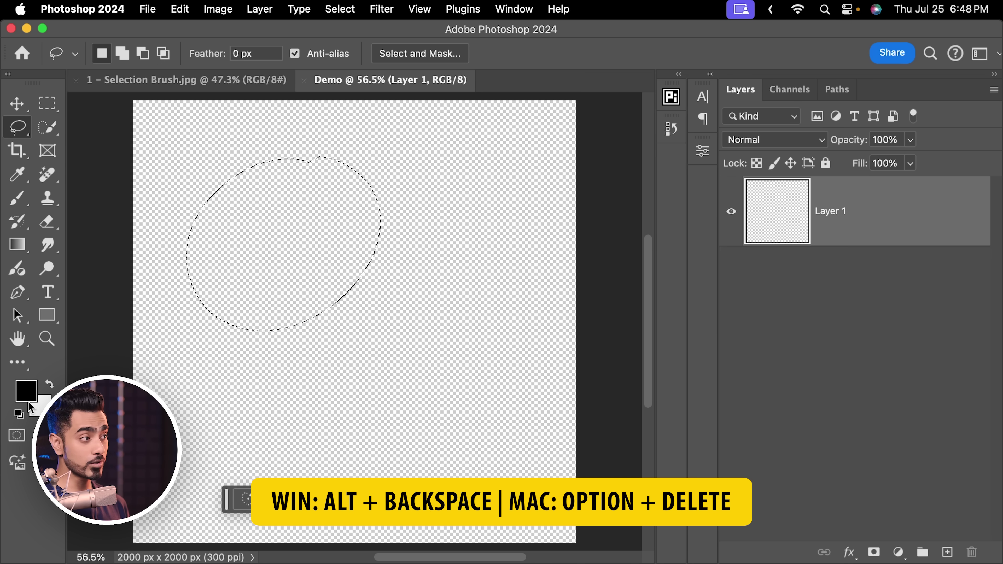
key("alt+BackSpace")
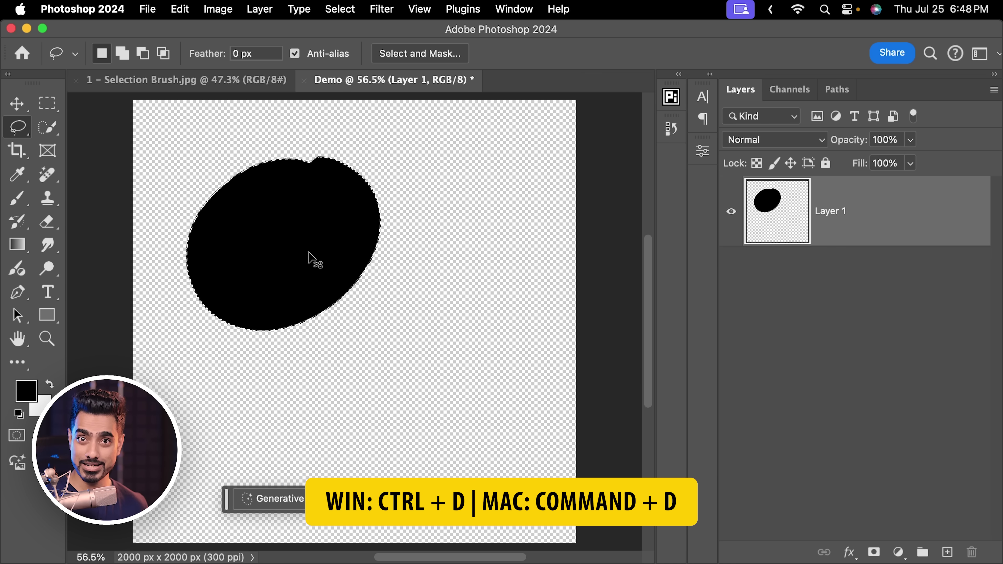
key("super+d")
Brush an ellipse at lower right with the Selection Brush at 100% opacity, fill it black, and deselect.
right_click(18, 127)
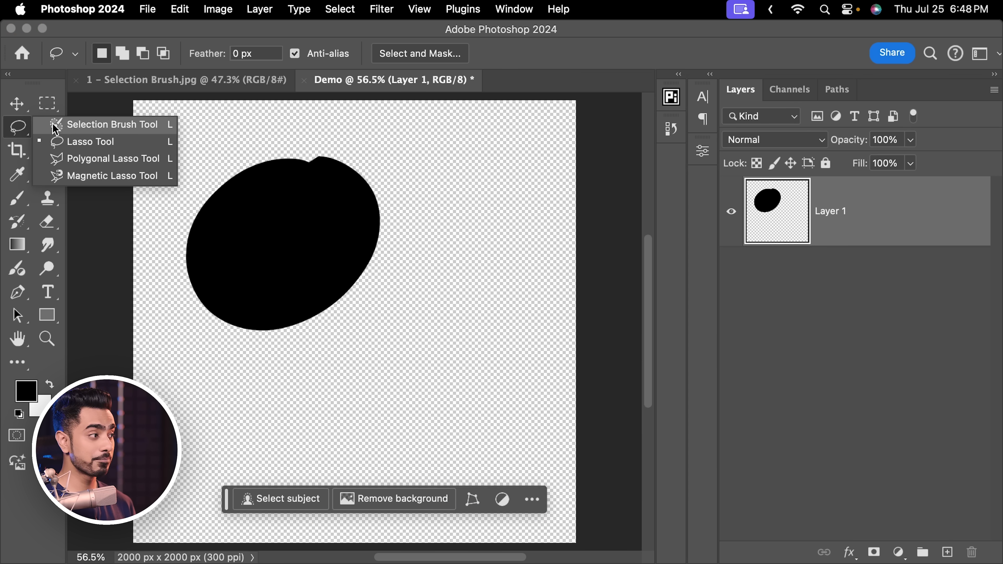
left_click(70, 129)
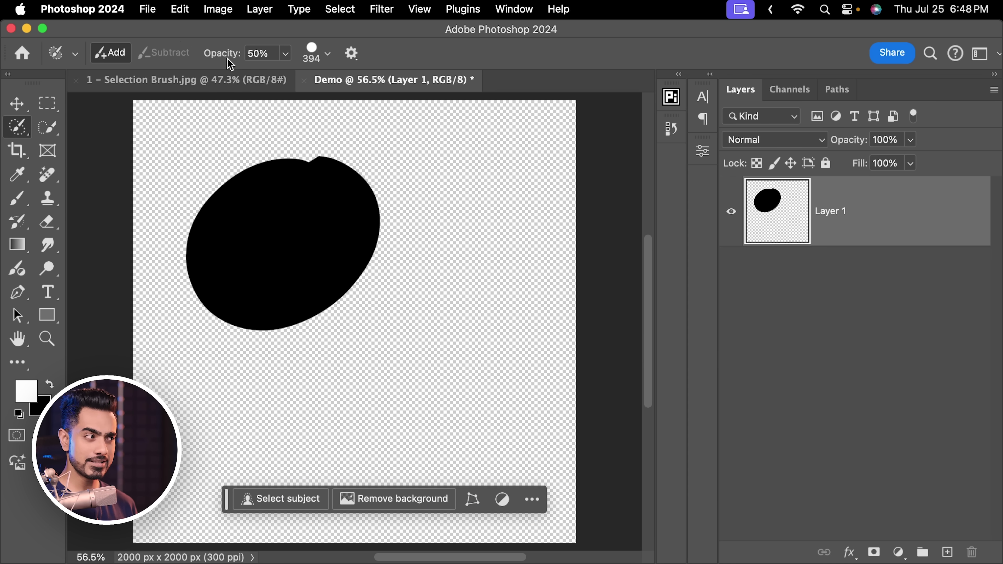
key("Return")
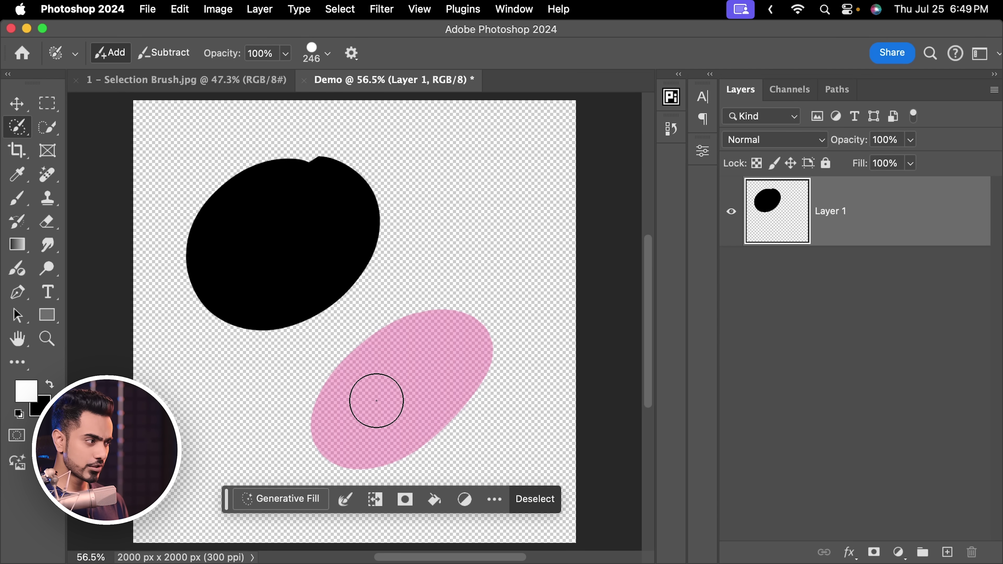
key("x")
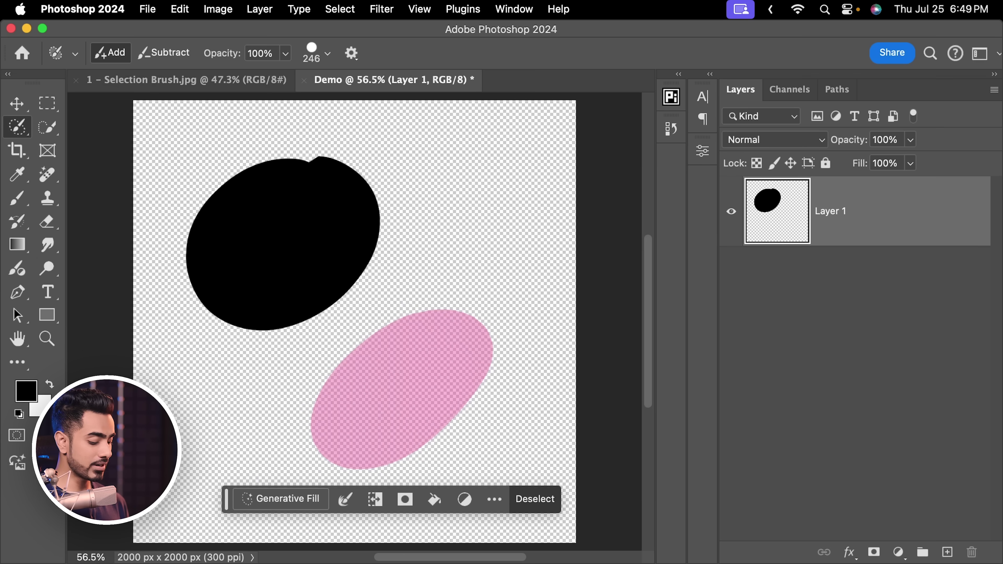
key("alt+BackSpace")
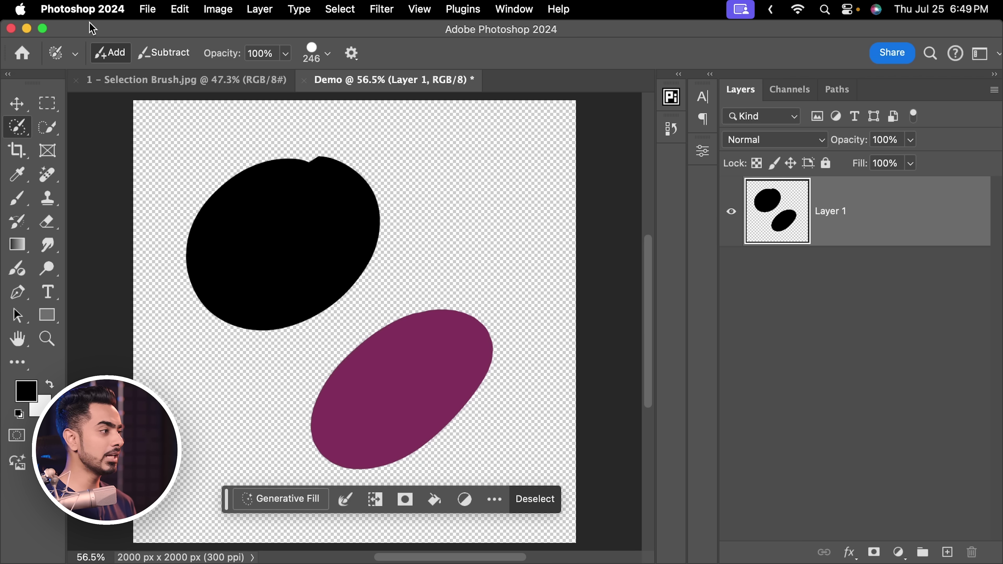
key("v")
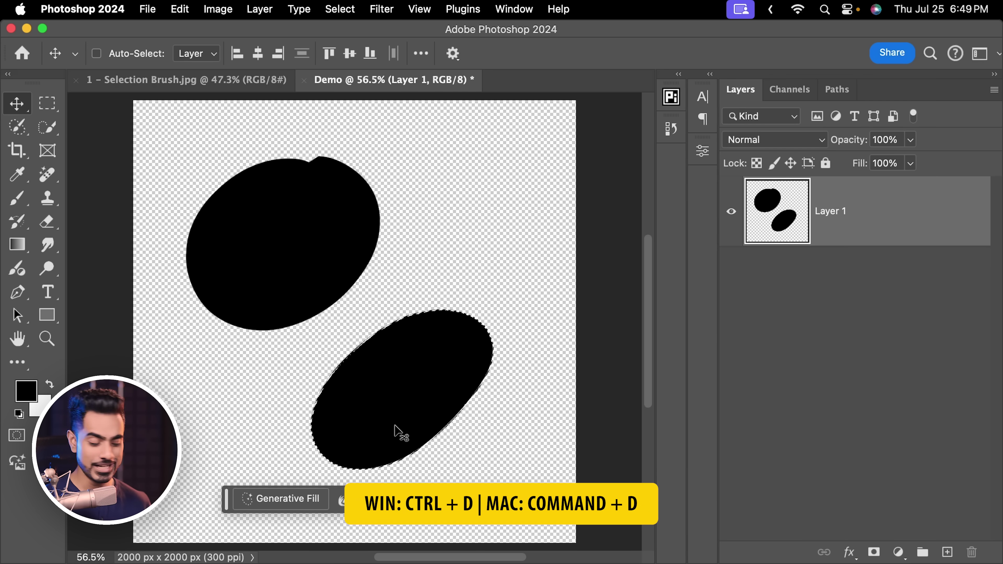
key("super+d")
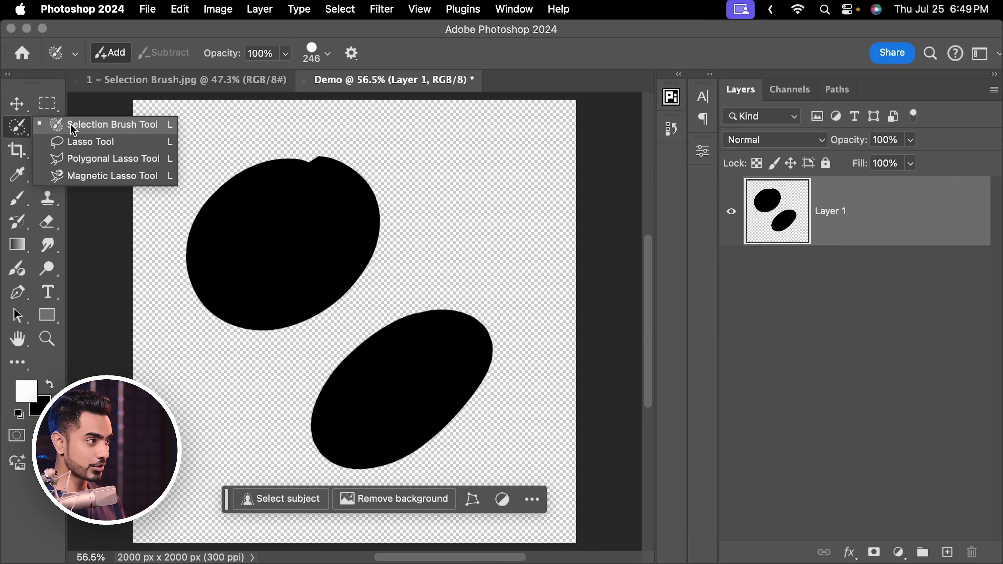
Brush two overlapping ovals at 50% opacity at upper right and fill them translucent grey.
left_click(85, 126)
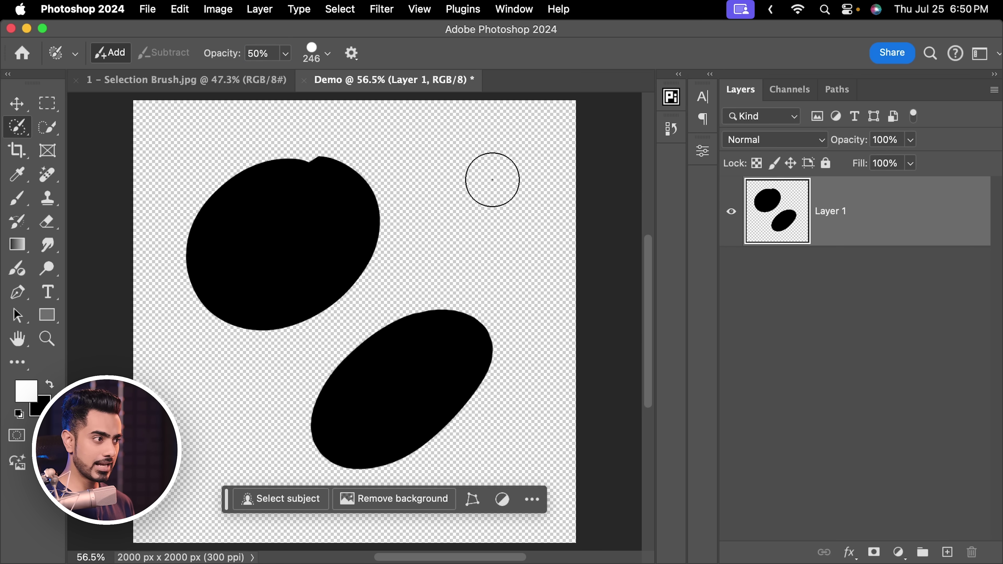
mouse_move(492, 180)
left_mouse_down()
mouse_move(446, 236)
mouse_move(475, 177)
mouse_move(515, 190)
mouse_move(518, 218)
left_mouse_up()
left_click_drag(482, 277, 484, 279)
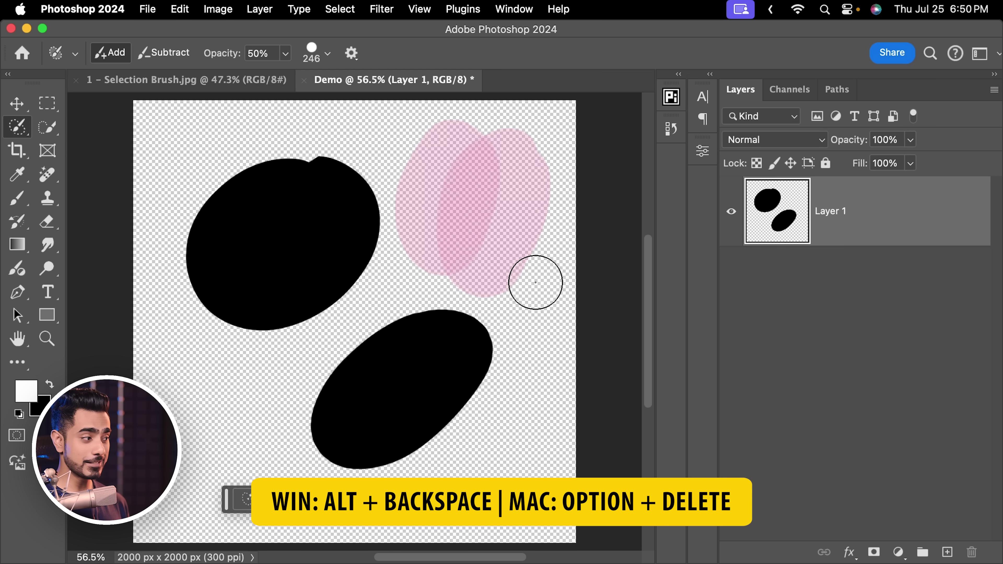
key("alt+BackSpace")
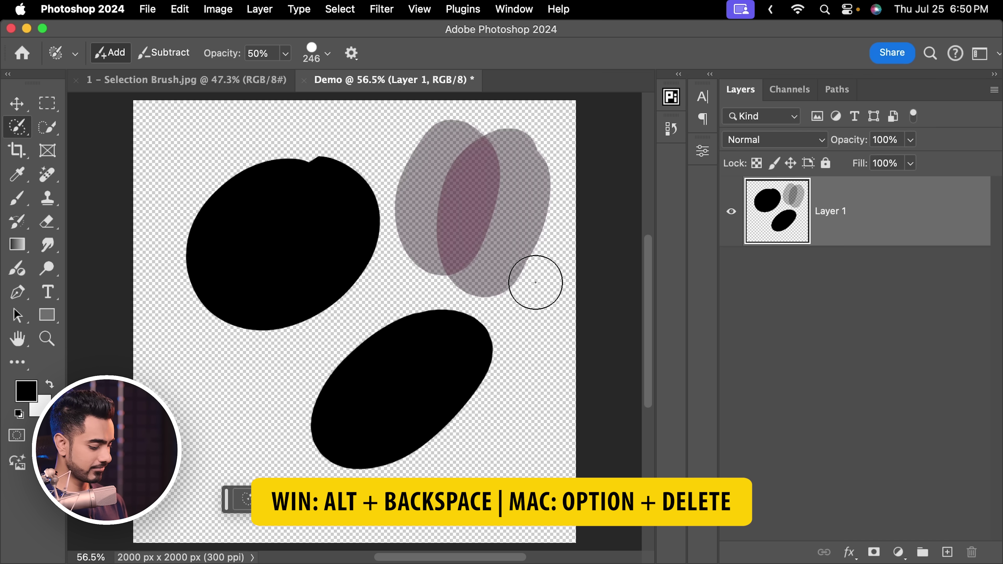
left_click(20, 112)
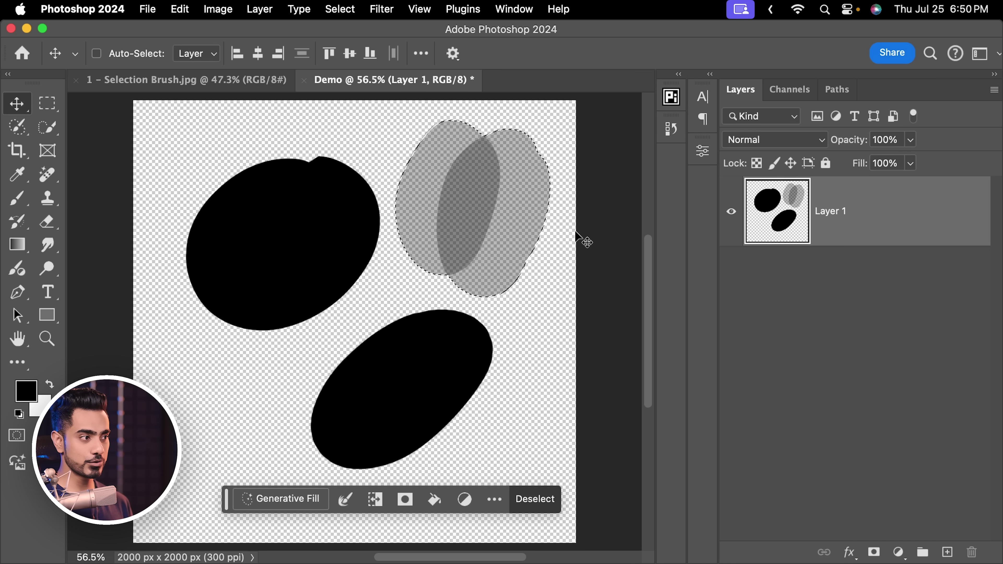
left_click_drag(487, 141, 464, 223)
key("ctrl+z")
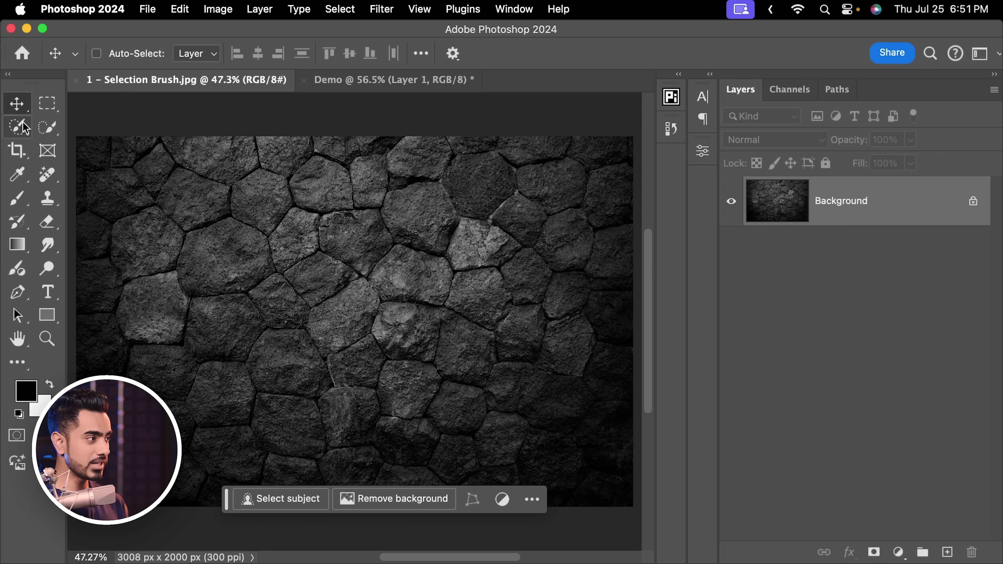
Lasso a large circle on the stone wall and Generative Fill it with the prompt 'dragon'.
left_click_drag(26, 127, 79, 142)
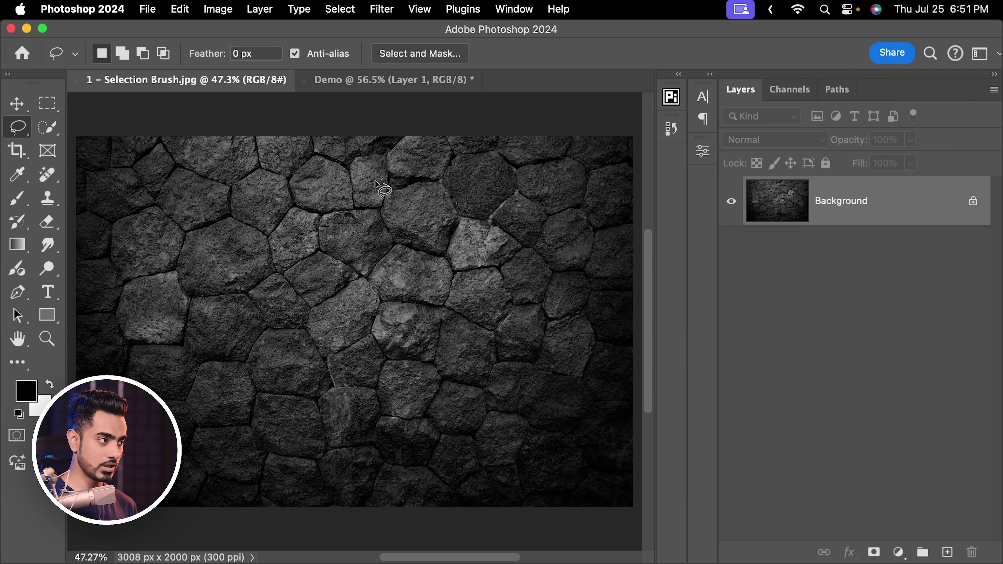
left_click_drag(486, 351, 393, 176)
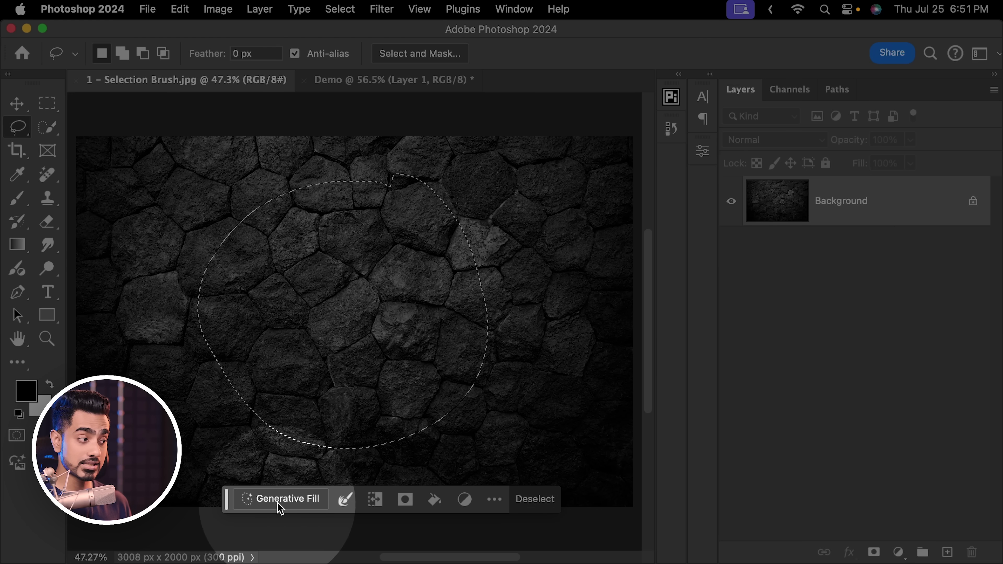
left_click(281, 501)
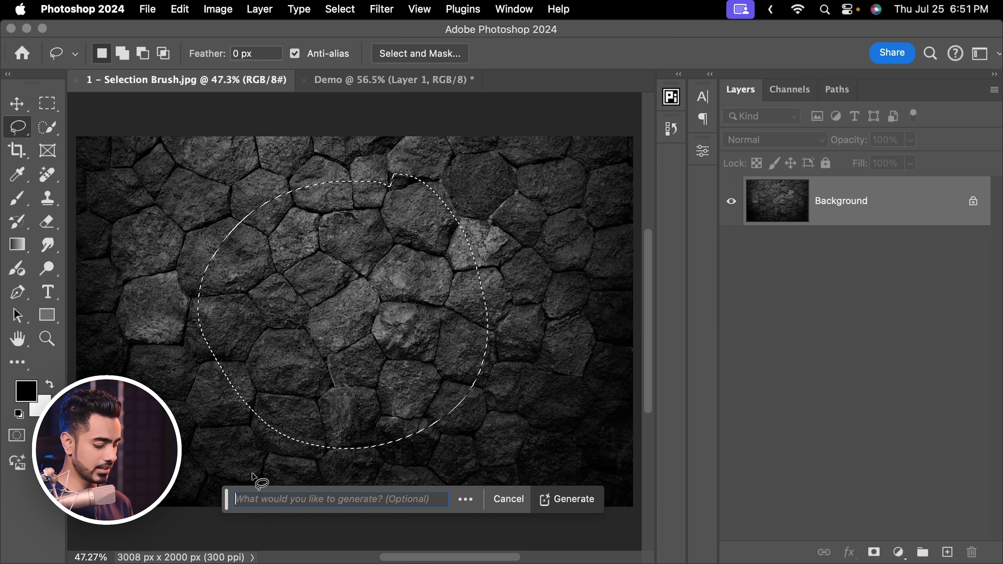
type("dragon")
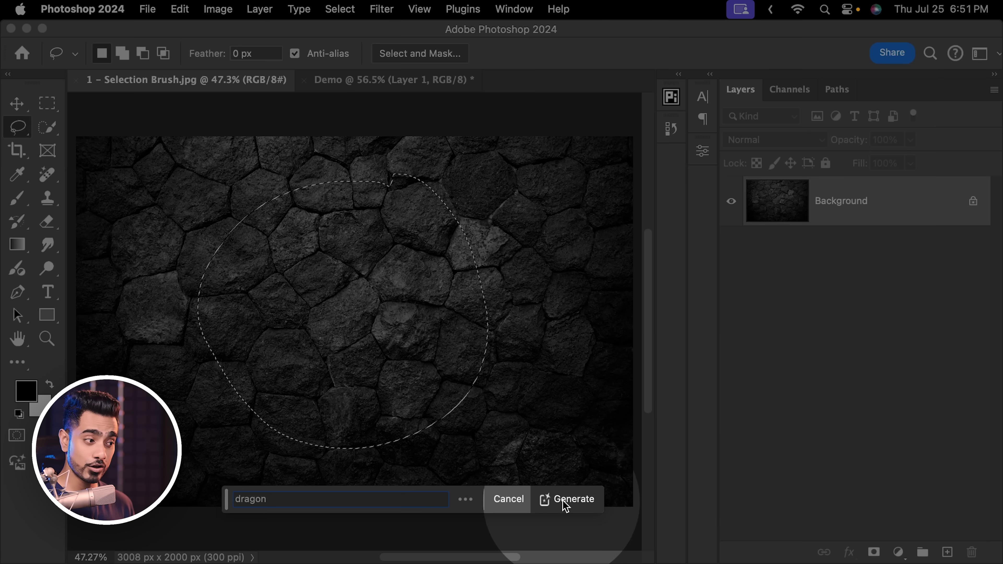
left_click(564, 499)
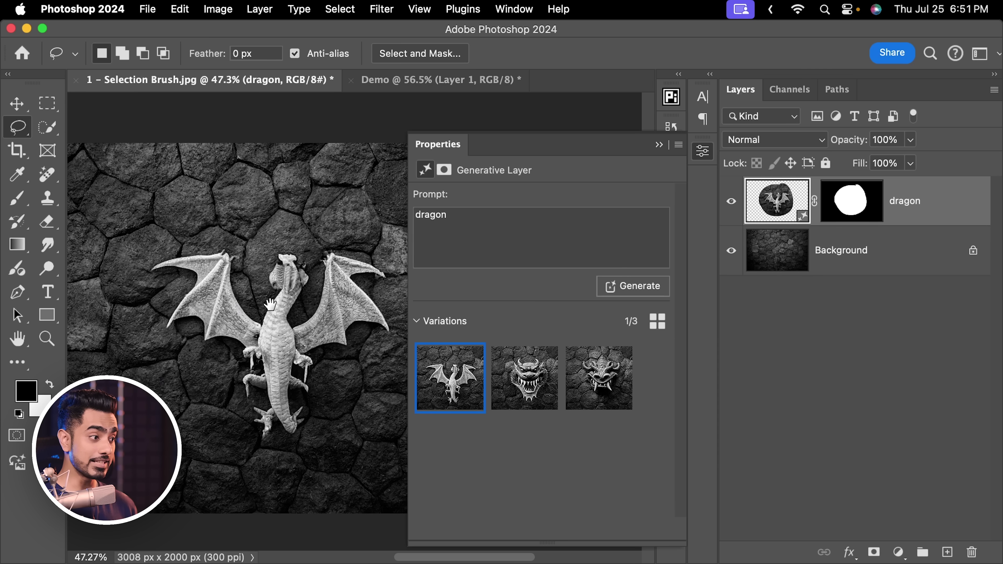
scroll(293, 299, "right", 2)
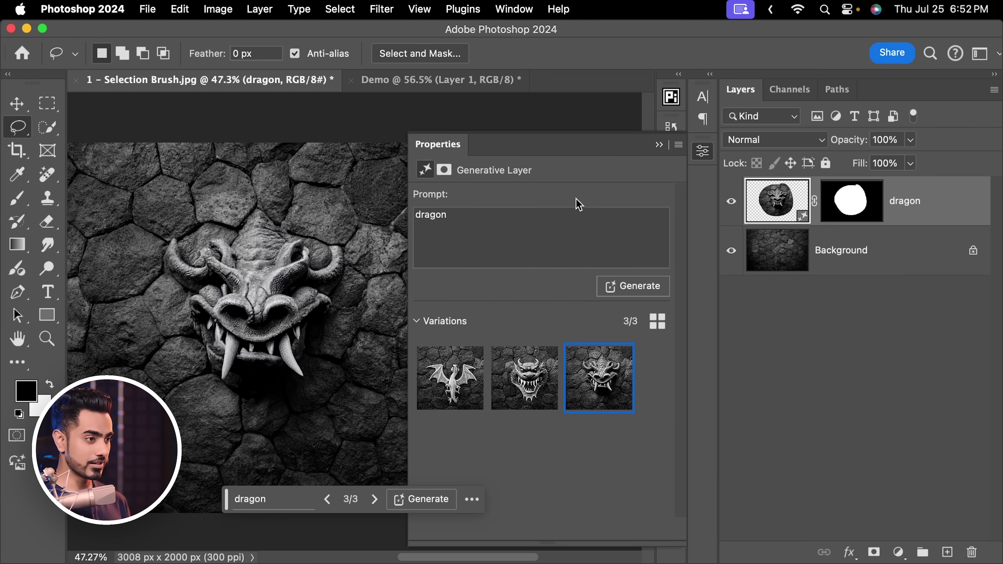
Hide the first dragon layer and brush a new C-shaped selection on the stones.
left_click(731, 201)
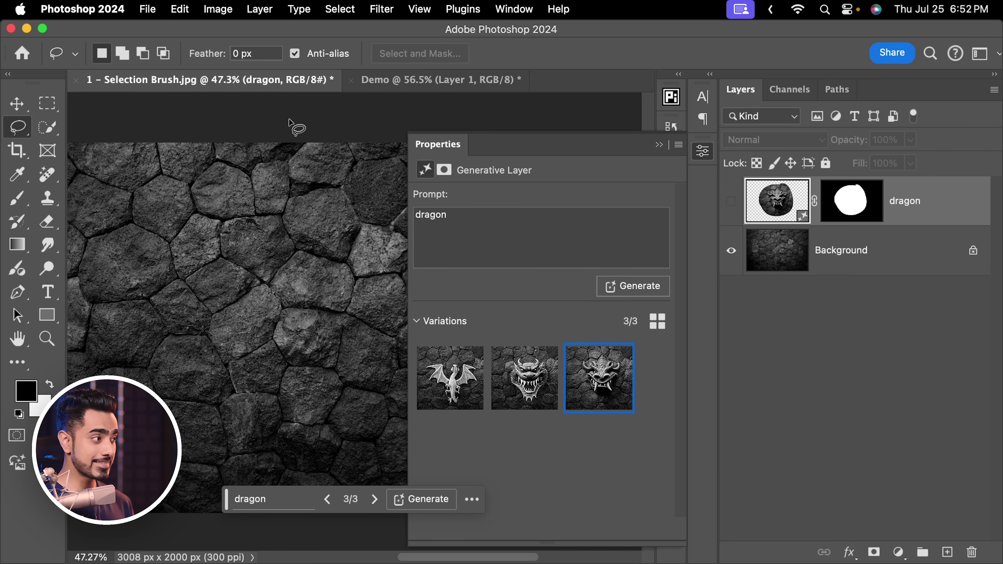
right_click(25, 137)
left_click(79, 126)
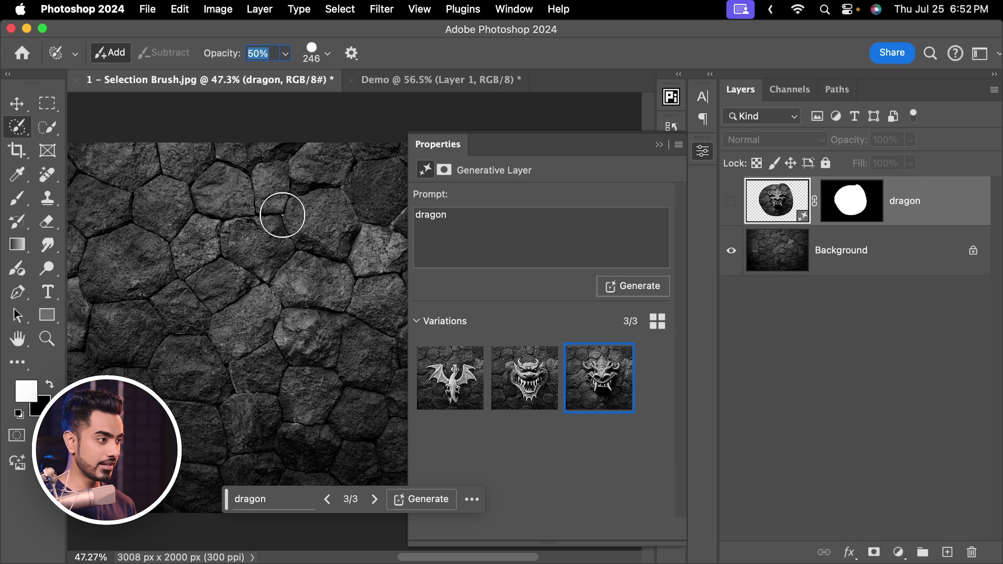
mouse_move(200, 258)
left_mouse_down()
mouse_move(176, 293)
mouse_move(164, 358)
mouse_move(195, 410)
mouse_move(284, 438)
mouse_move(349, 434)
mouse_move(416, 410)
left_mouse_up()
left_click_drag(302, 221, 331, 268)
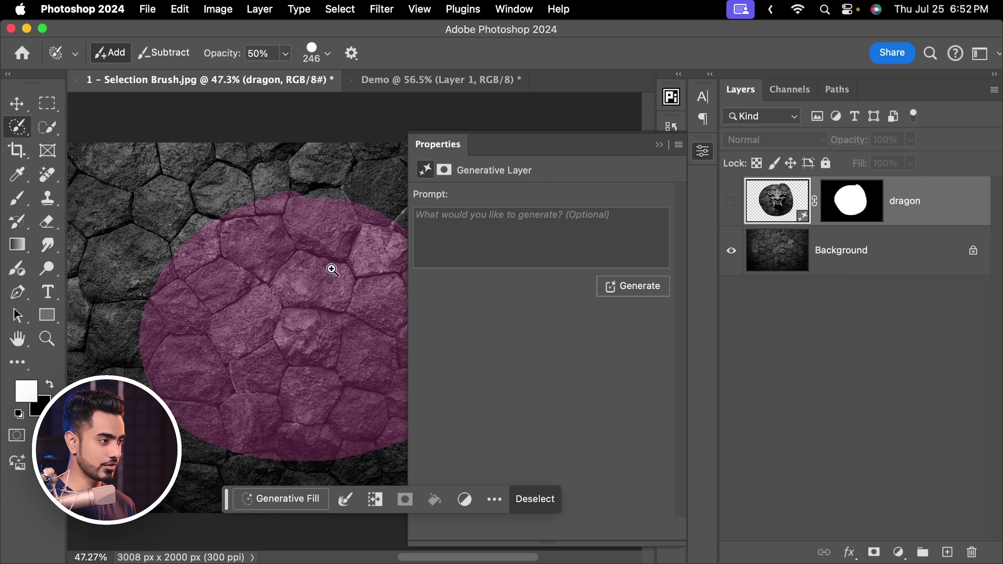
scroll(224, 252, "down", 2)
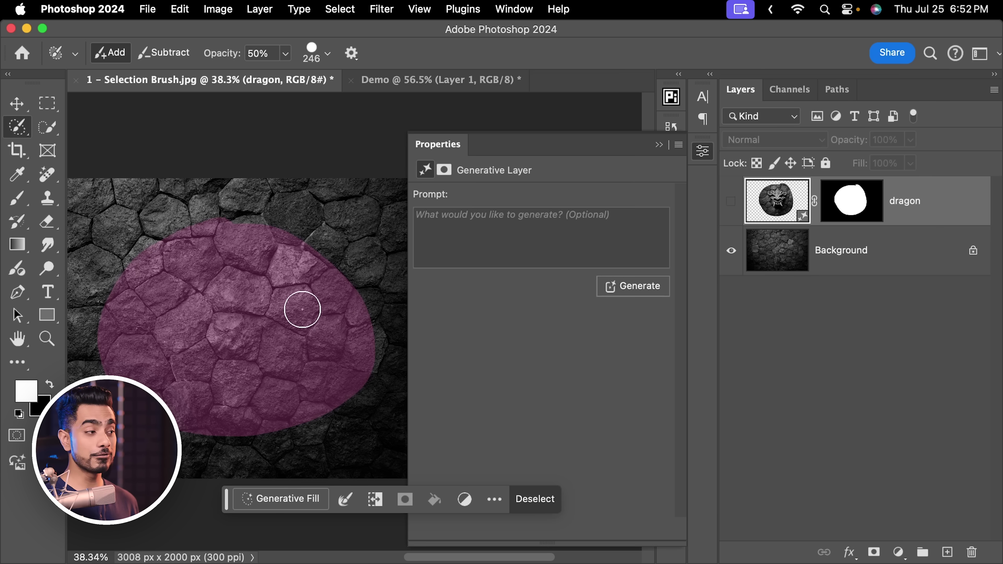
key("ctrl+d")
mouse_move(156, 302)
left_mouse_down()
mouse_move(152, 296)
mouse_move(219, 342)
mouse_move(258, 336)
left_mouse_up()
key("ctrl+d")
mouse_move(214, 233)
left_mouse_down()
mouse_move(115, 342)
mouse_move(171, 410)
mouse_move(281, 397)
mouse_move(338, 335)
mouse_move(280, 247)
mouse_move(227, 231)
left_mouse_up()
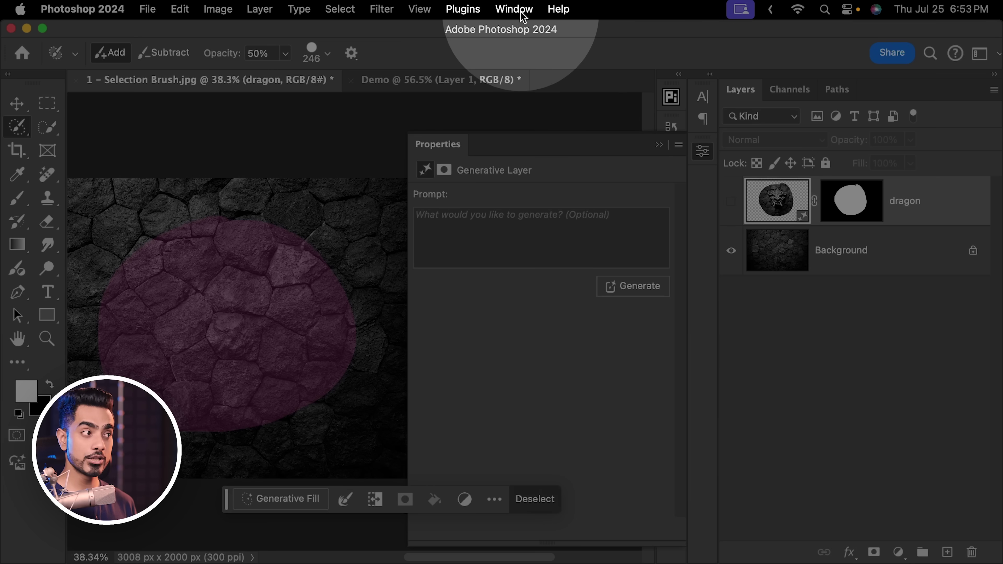
Generate 'dragon' in the selection and keep the third, green variation.
left_click(515, 8)
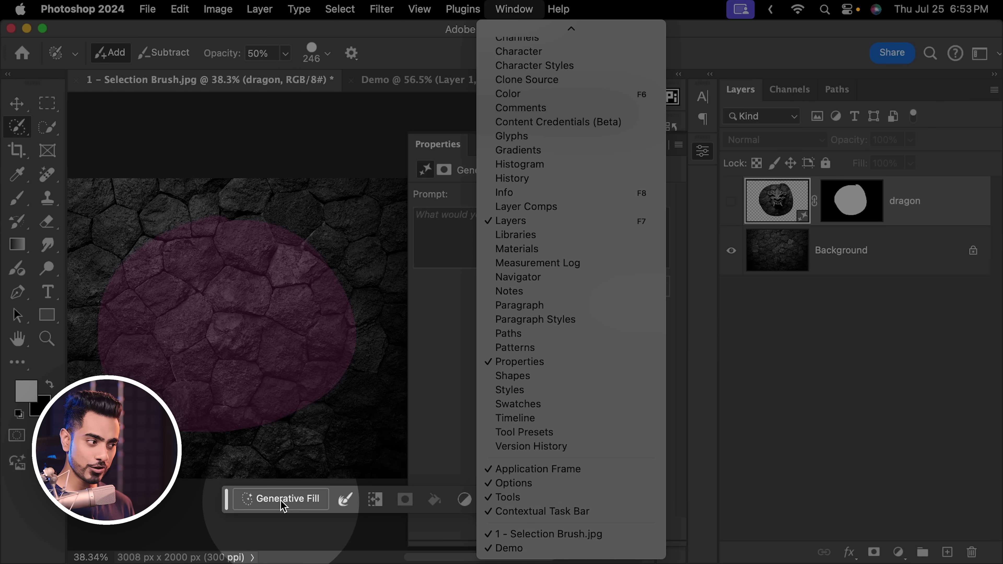
left_click(280, 500)
left_click(279, 500)
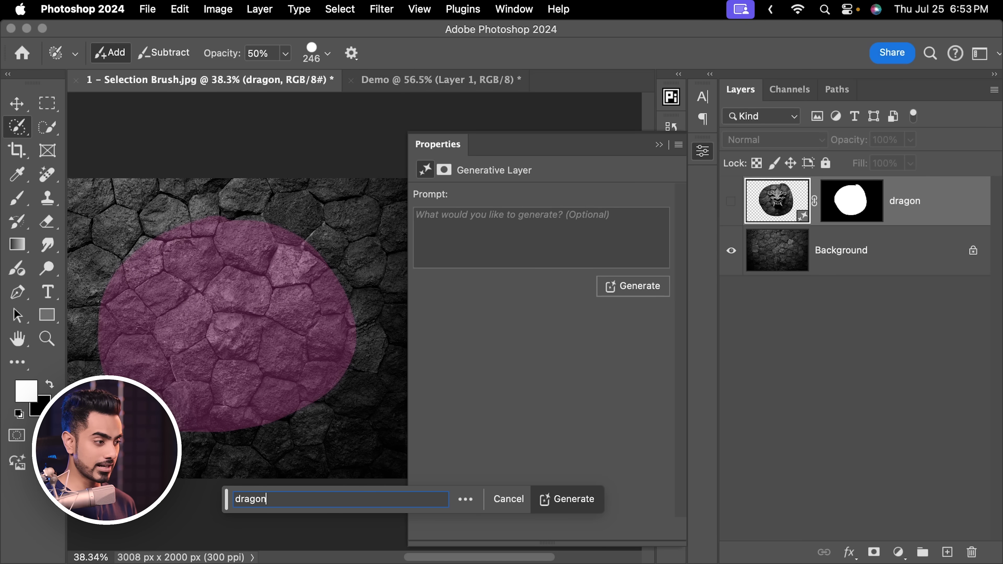
type("dragon")
left_click(568, 499)
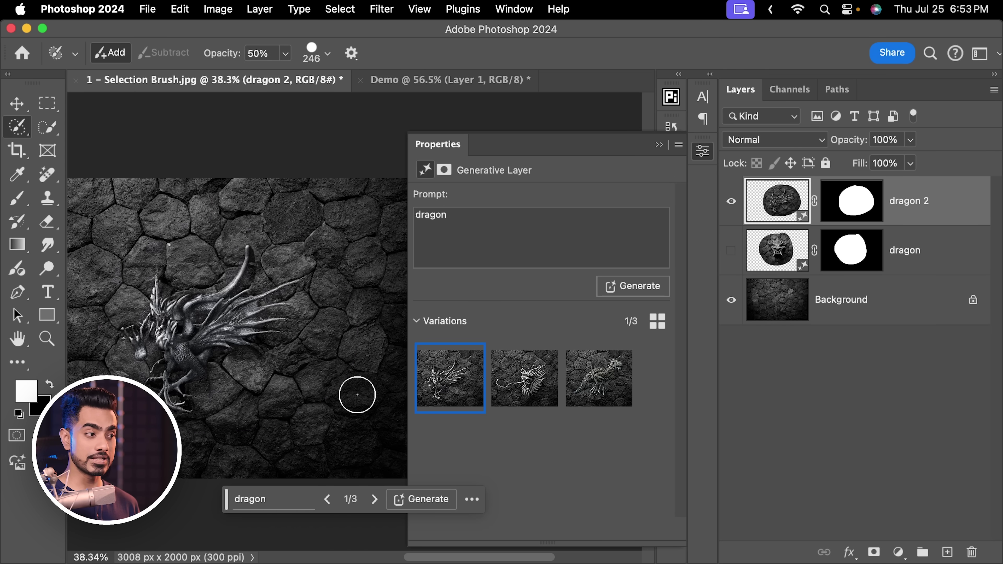
left_click(540, 392)
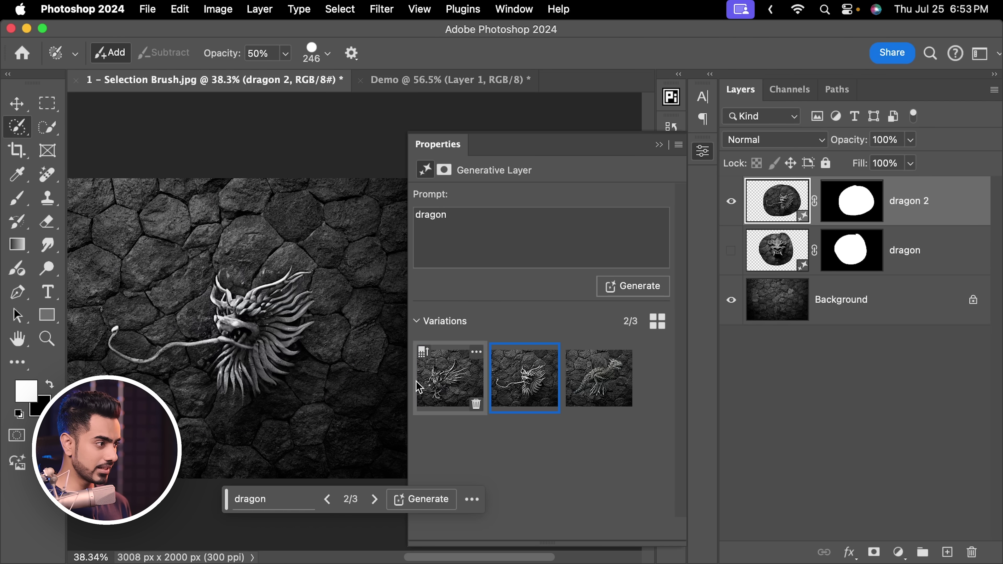
left_click(609, 375)
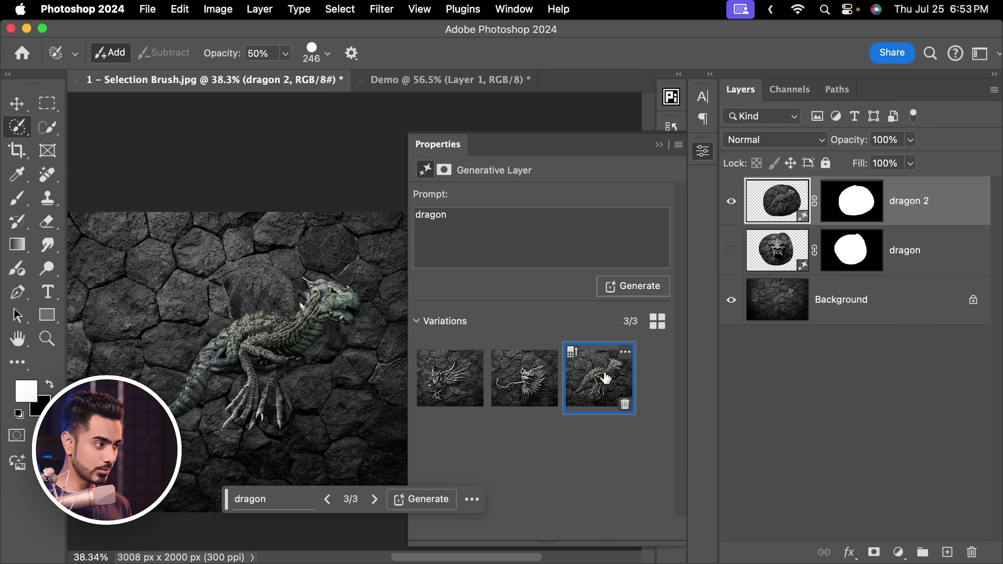
scroll(329, 329, "up", 5)
scroll(291, 363, "down", 5)
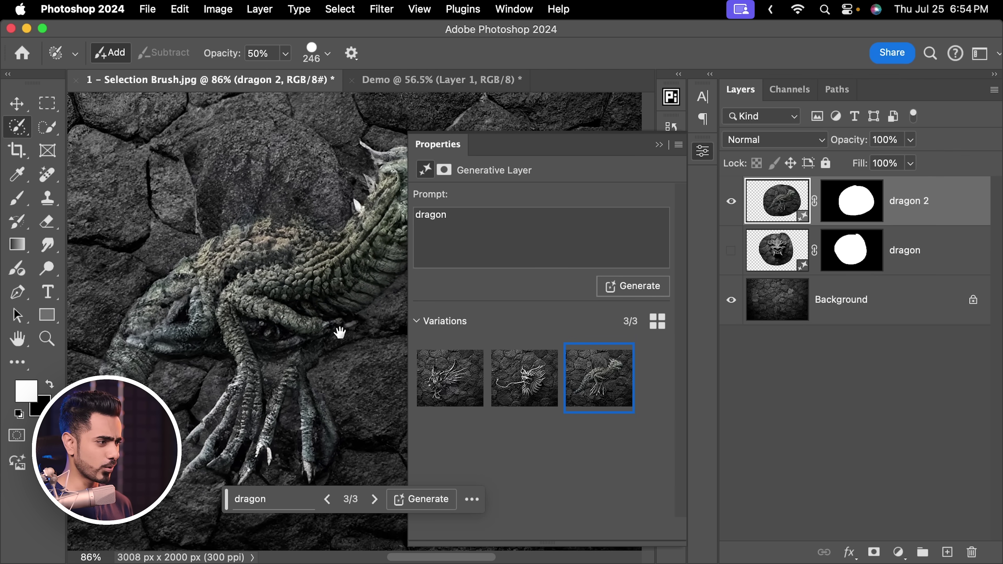
scroll(351, 293, "down", 3)
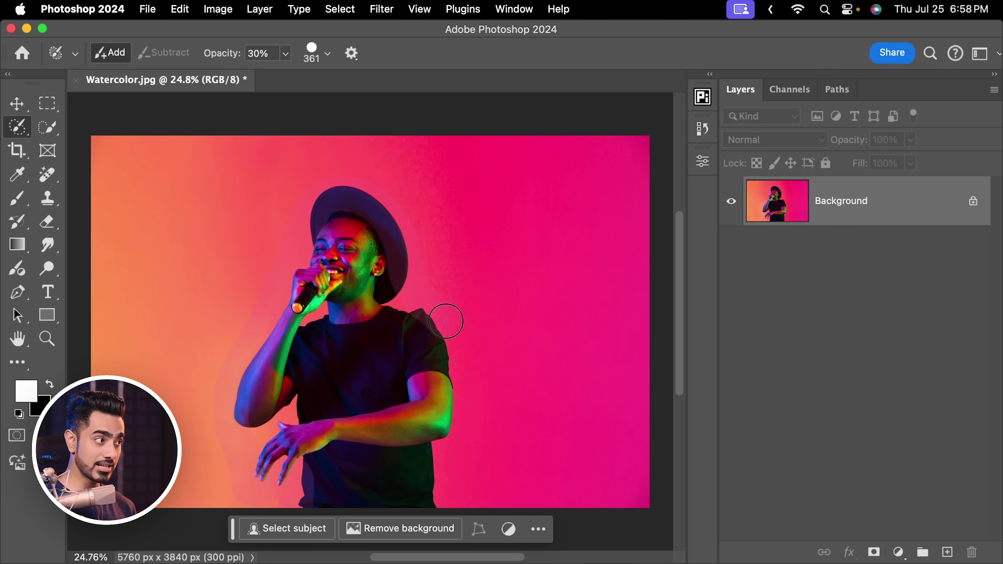
Brush a selection over the singer, generate 'watercolor', and choose the third variation.
left_click_drag(374, 505, 356, 296)
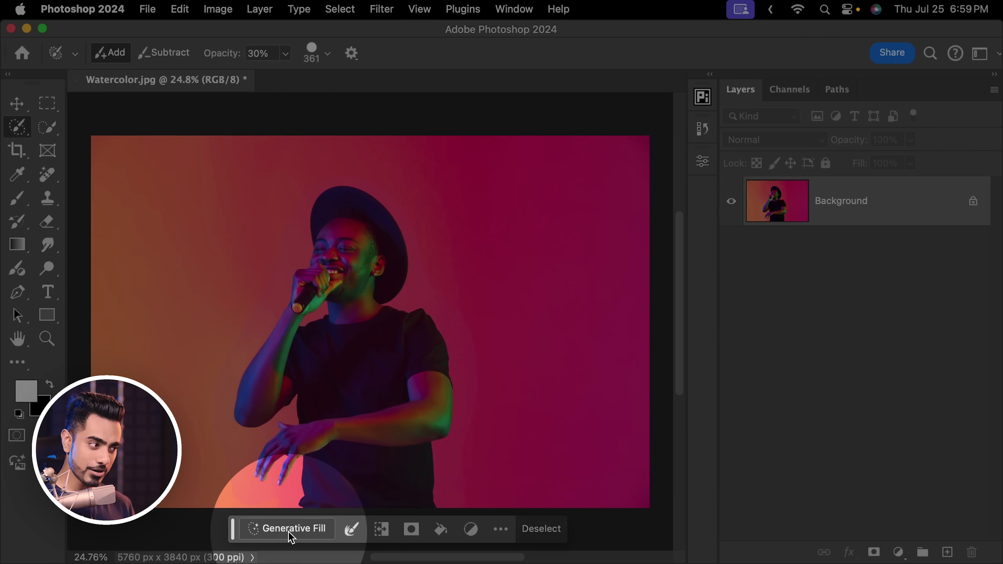
left_click(290, 534)
type("watercolor")
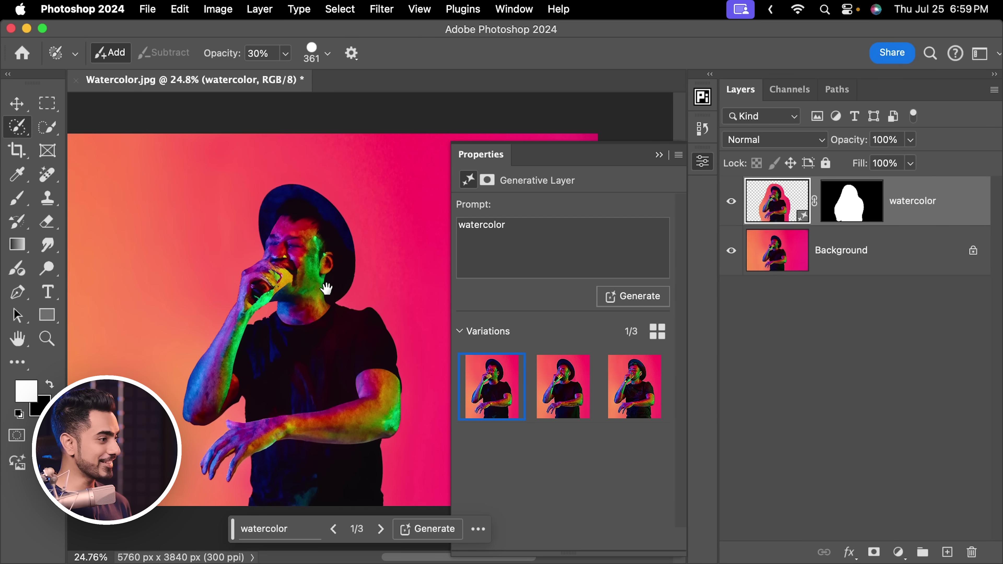
scroll(346, 268, "up", 2)
left_click_drag(346, 267, 325, 260)
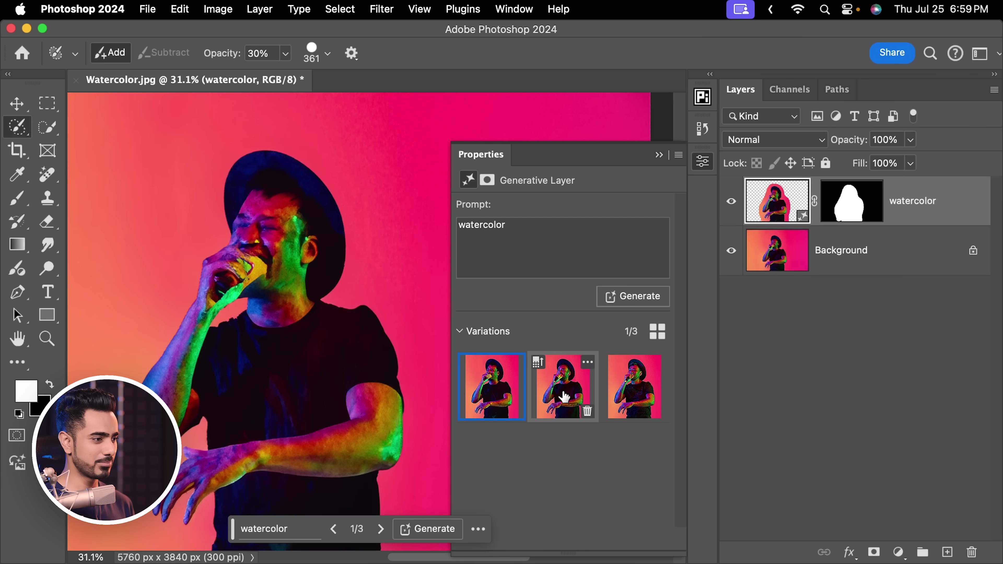
left_click(634, 386)
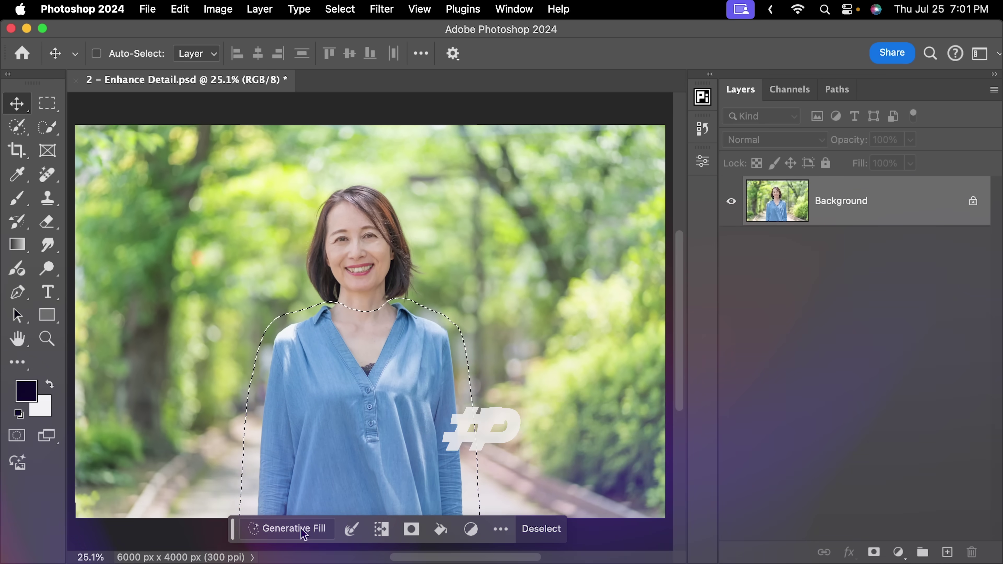
Generative Fill the torso selection with the prompt 'suit' to get three jacket variations.
left_click(301, 528)
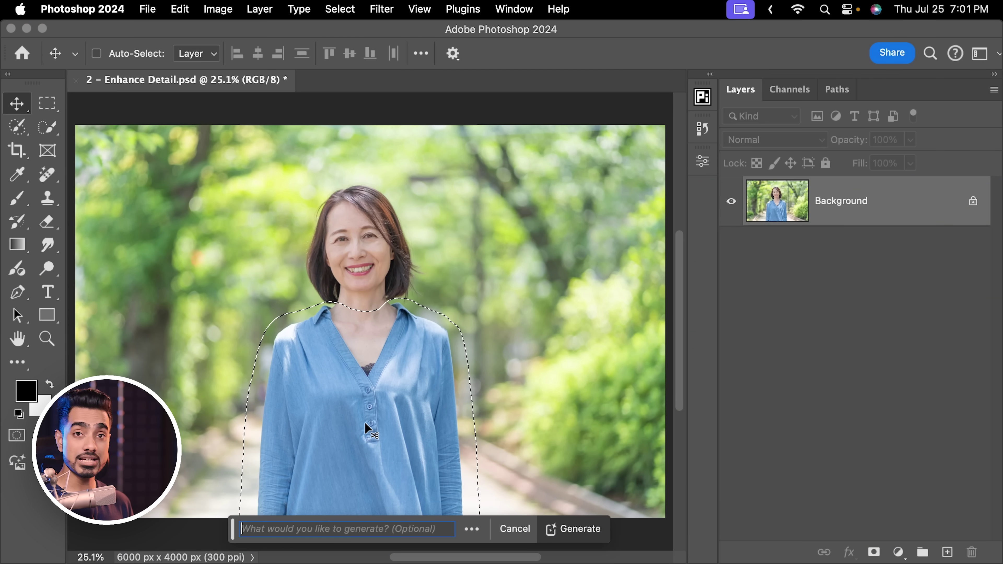
type("suit")
key("Return")
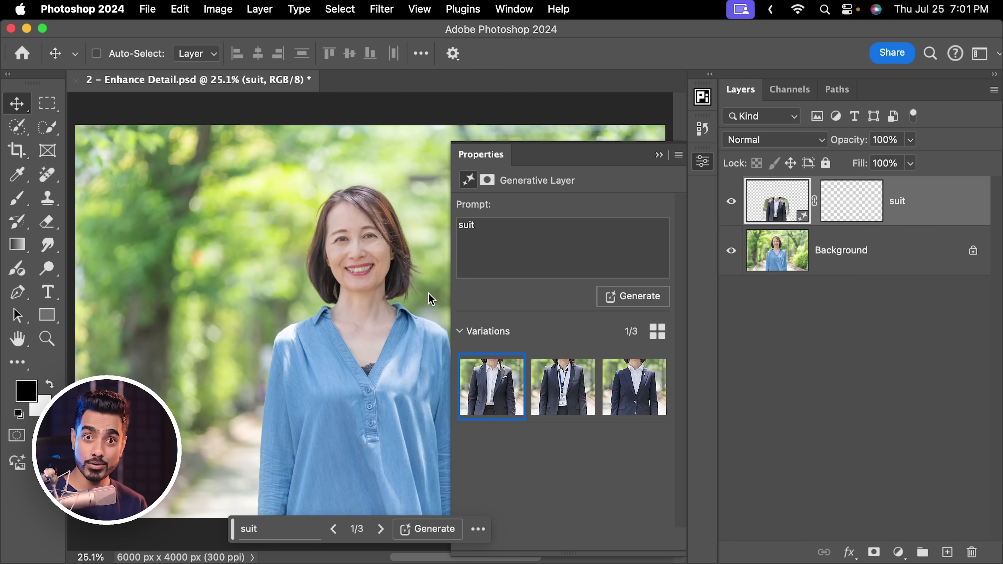
Zoom into the collar, add a fourth suit variation, and toggle undo/redo to compare it.
scroll(336, 366, "up", 10)
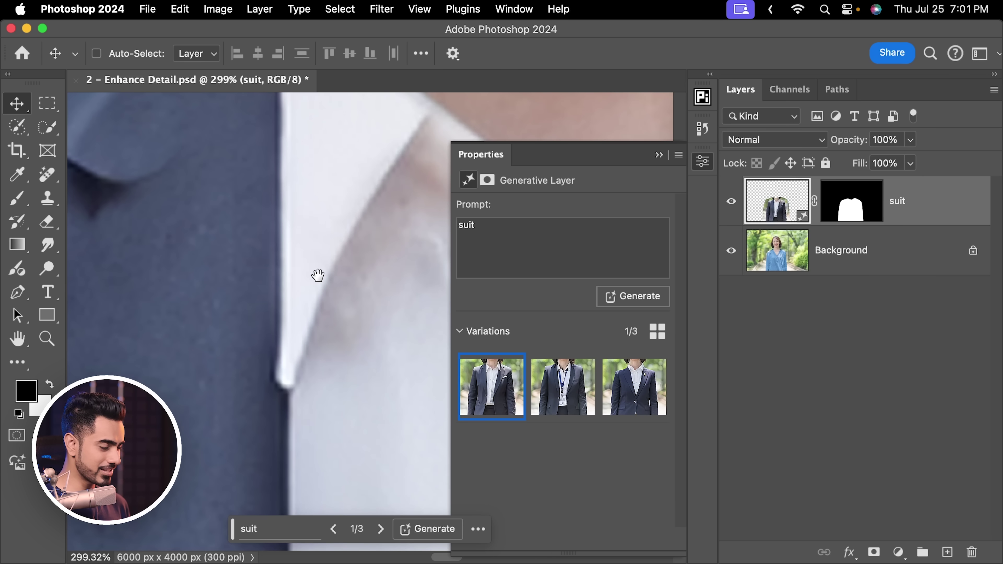
scroll(342, 334, "down", 3)
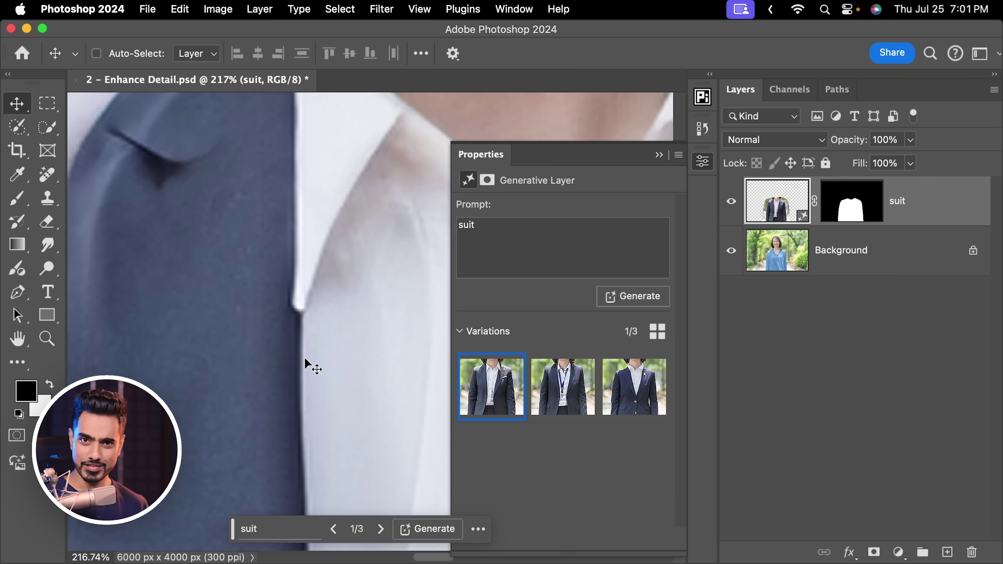
mouse_move(466, 369)
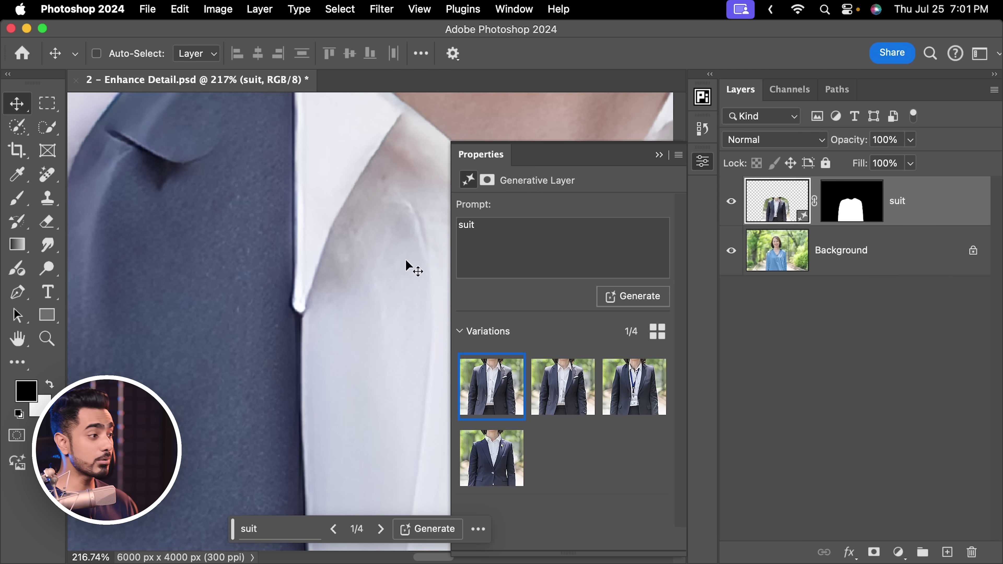
scroll(364, 346, "up", 5)
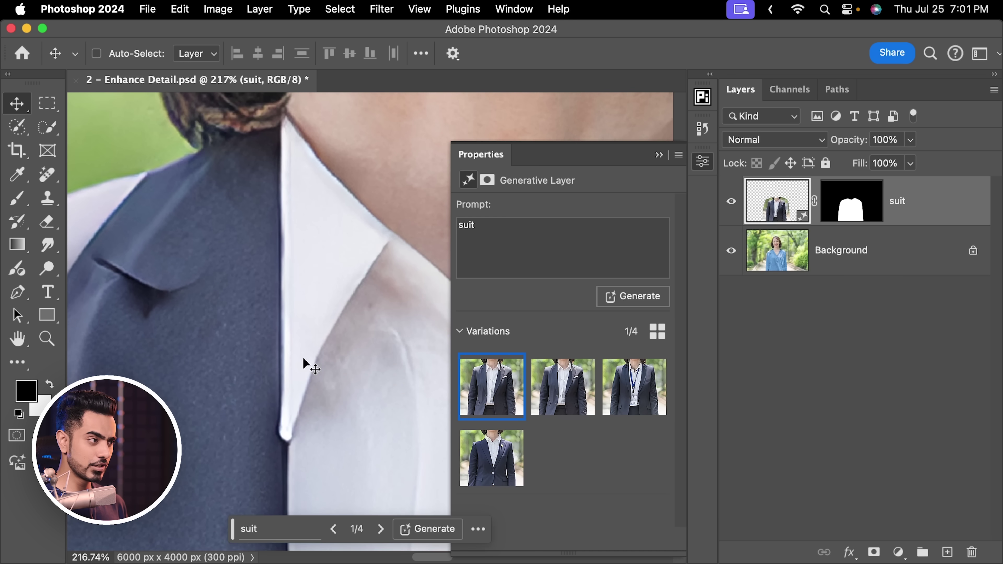
key("super+z")
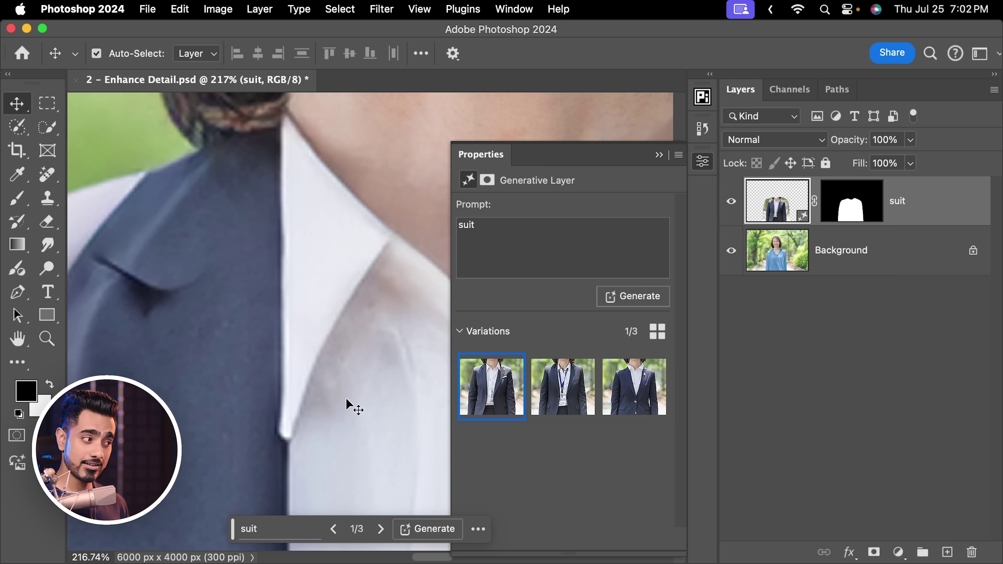
key("super+shift+z")
Pan down to inspect the shirt placket and buttons in the fourth variation.
scroll(355, 393, "down", 5)
left_click_drag(355, 393, 290, 339)
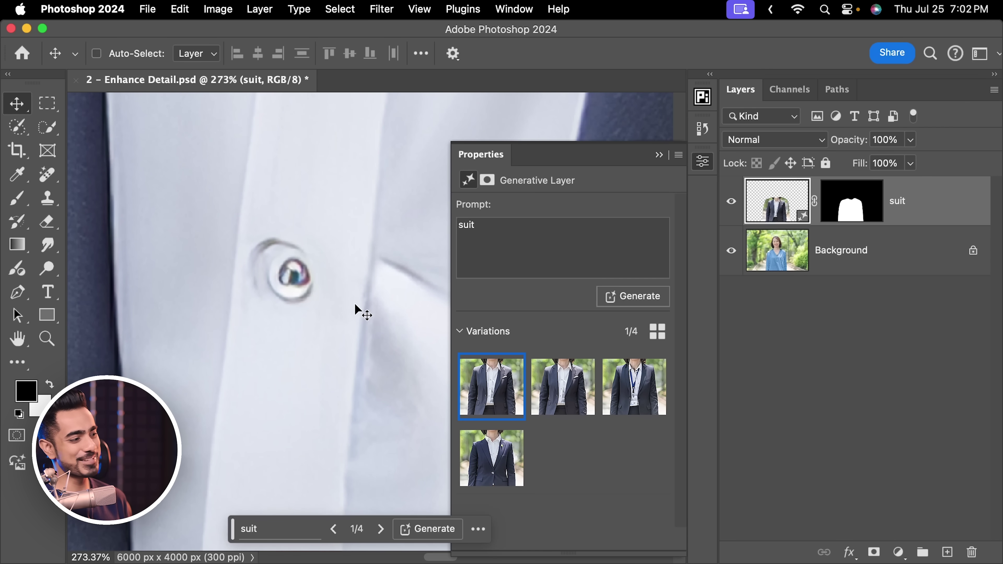
scroll(355, 312, "down", 6)
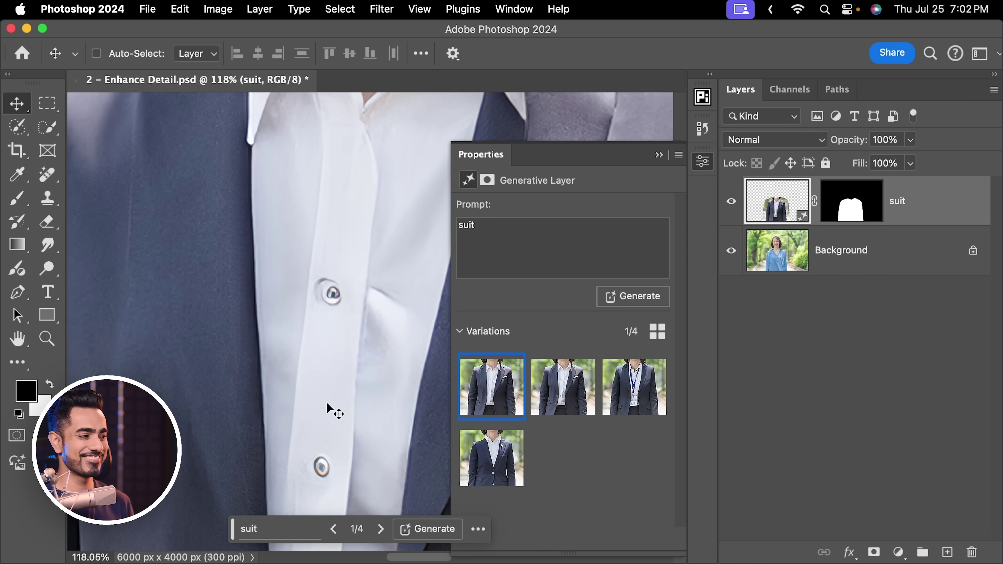
scroll(332, 357, "up", 5)
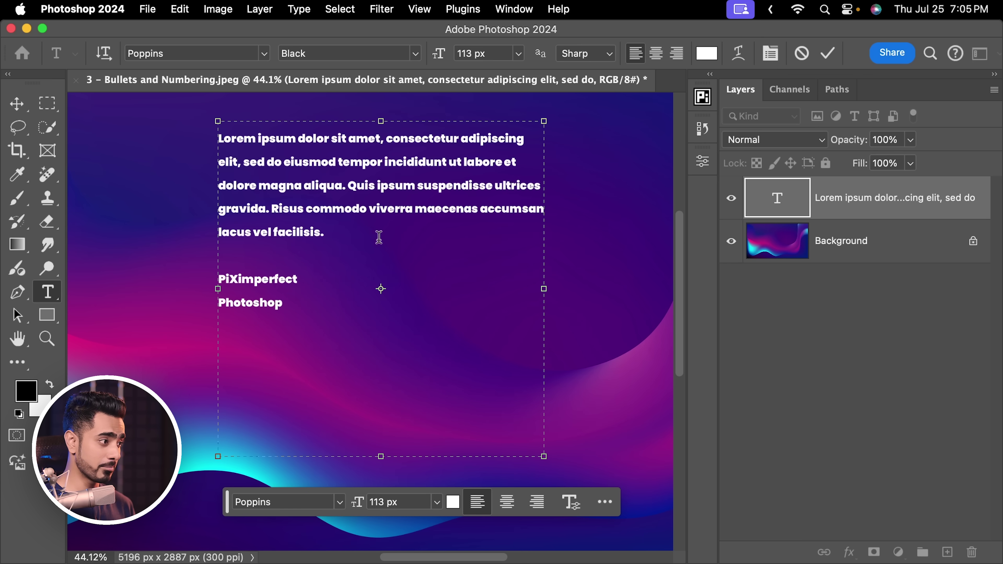
Turn the PiXimperfect and Photoshop lines into a numbered list.
left_click_drag(273, 307, 208, 282)
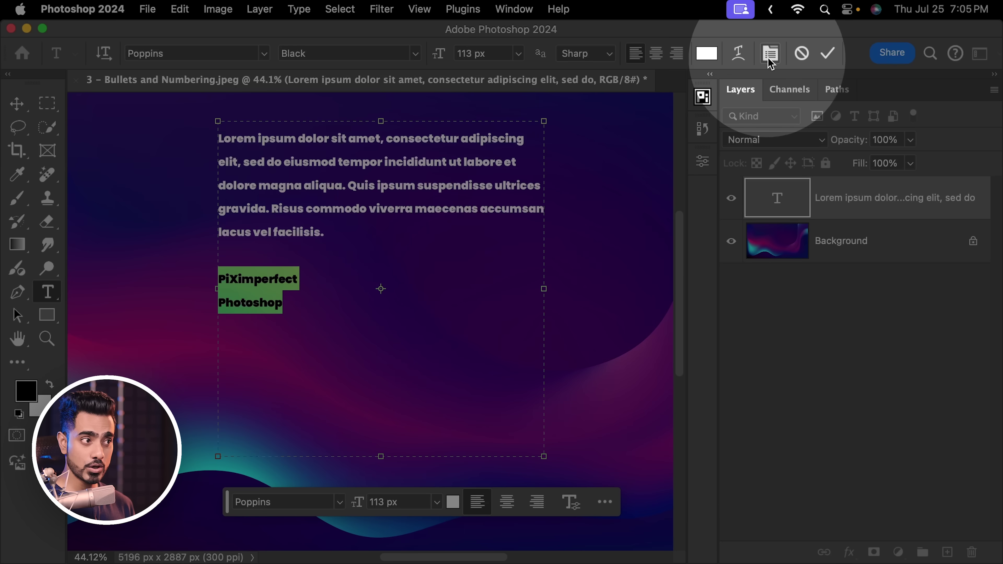
left_click(770, 54)
left_click(542, 90)
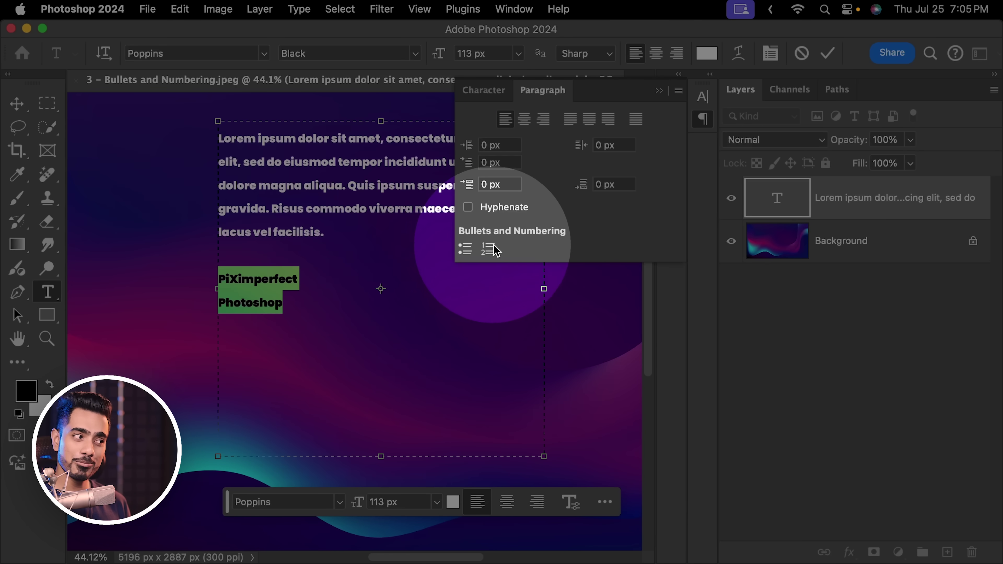
left_click(466, 249)
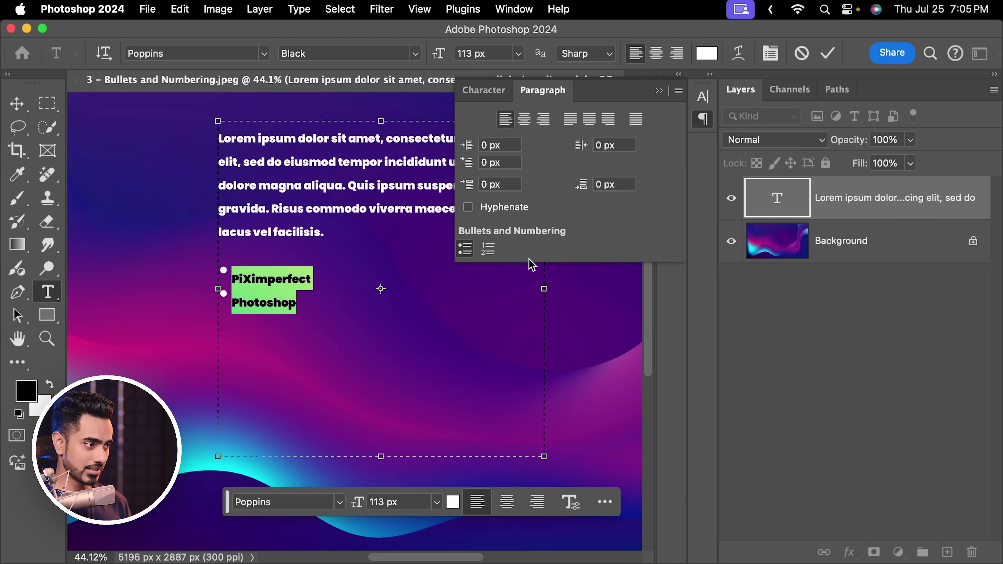
left_click(489, 250)
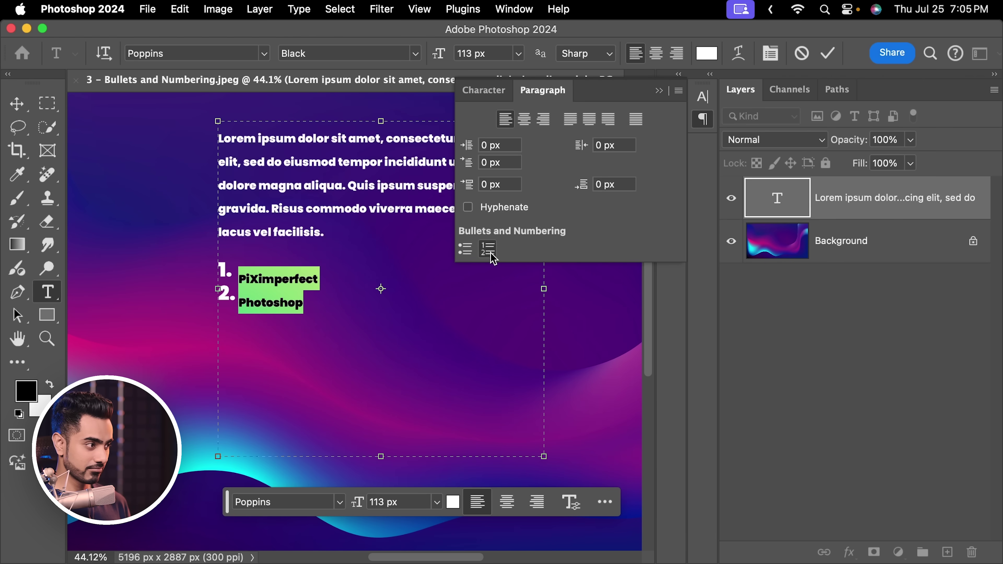
left_click(337, 327)
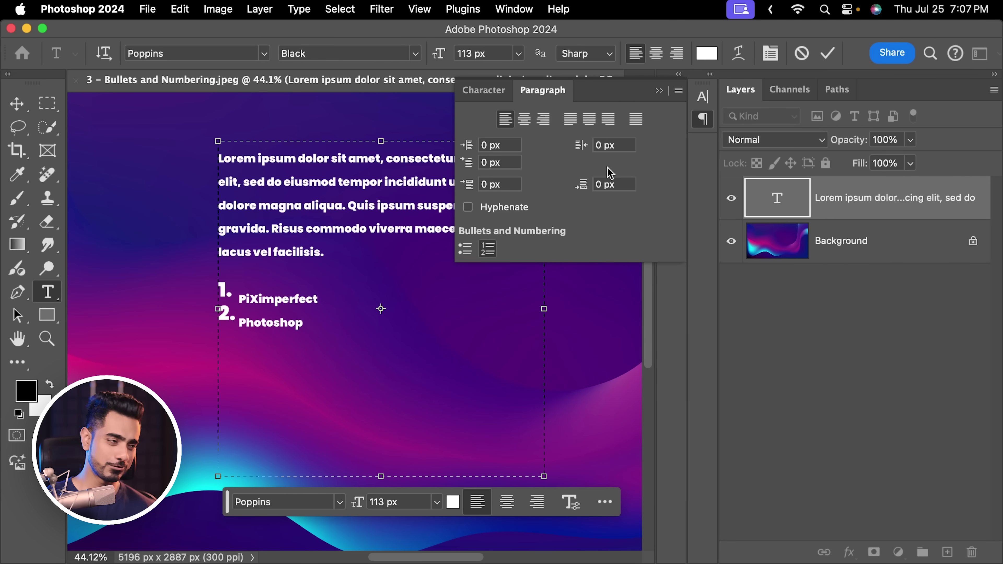
Select all the text in the box and turn off Subscript.
left_click(509, 90)
left_click_drag(311, 325, 169, 114)
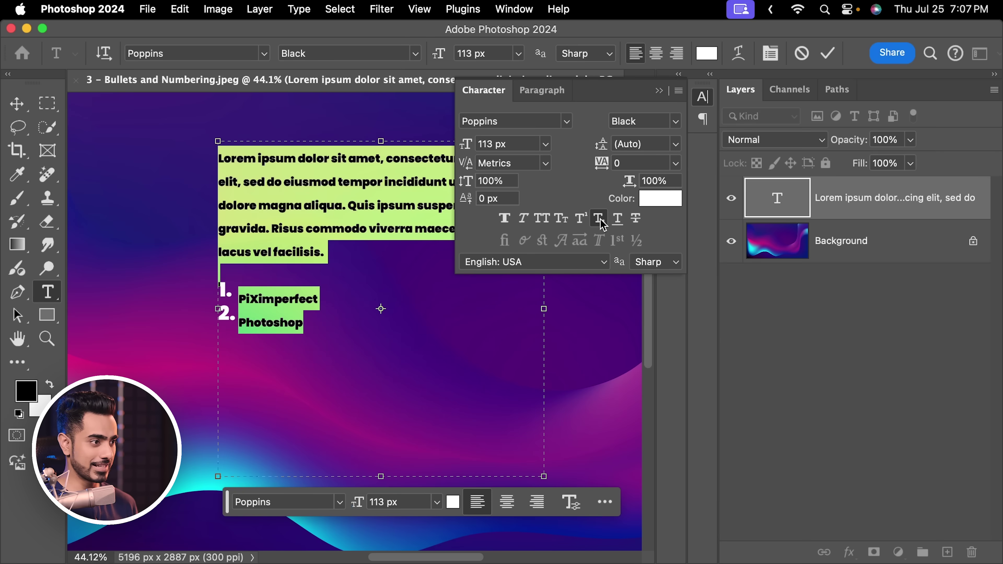
left_click(600, 222)
left_click(375, 401)
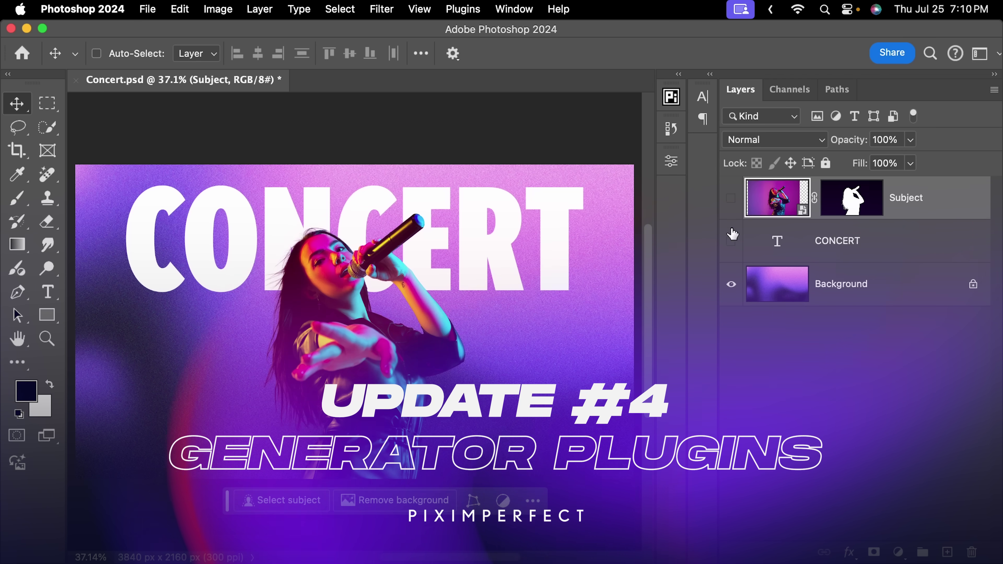
Toggle the Subject and CONCERT layers off and back on, then open File > Automate.
left_click(731, 285, "alt")
left_click(731, 241)
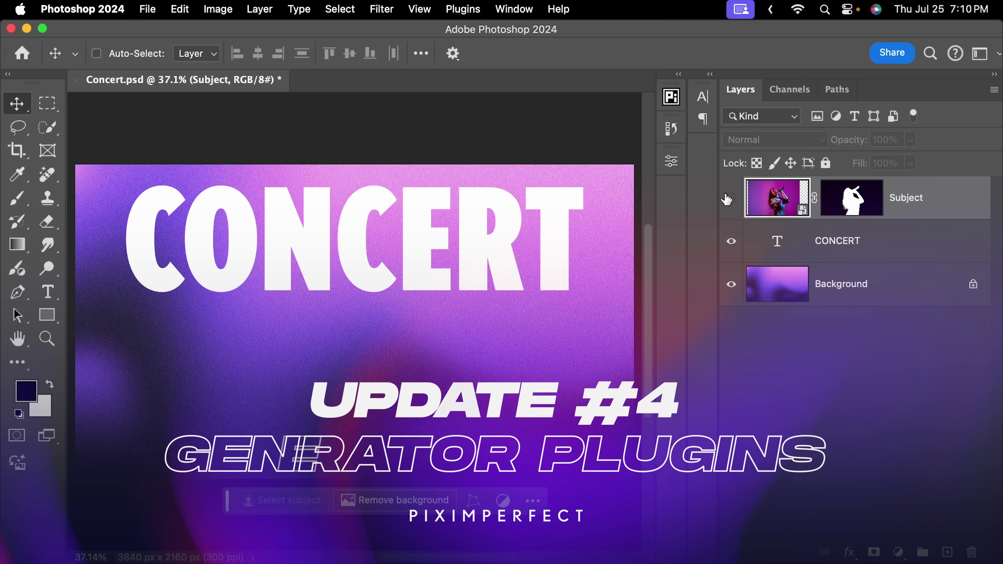
left_click(731, 198)
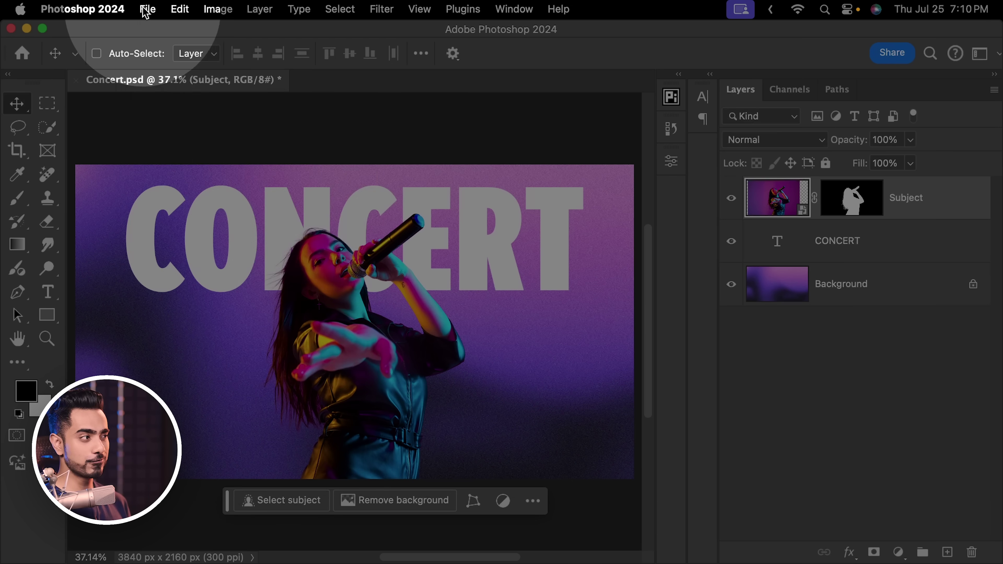
left_click(147, 9)
mouse_move(260, 361)
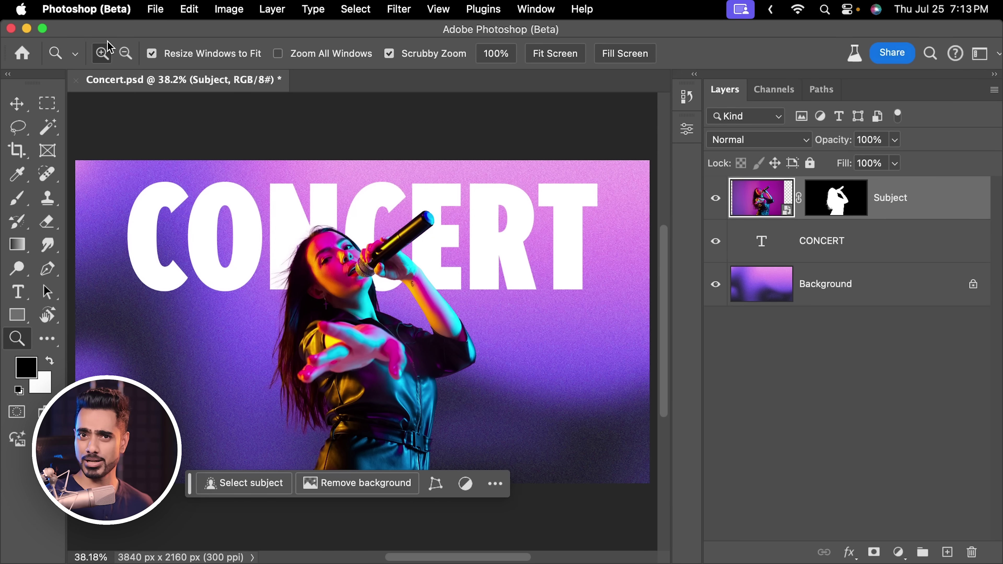
Enable Generator Plugins > Image Assets from the File > Automate menu for the Concert document.
left_click(151, 16)
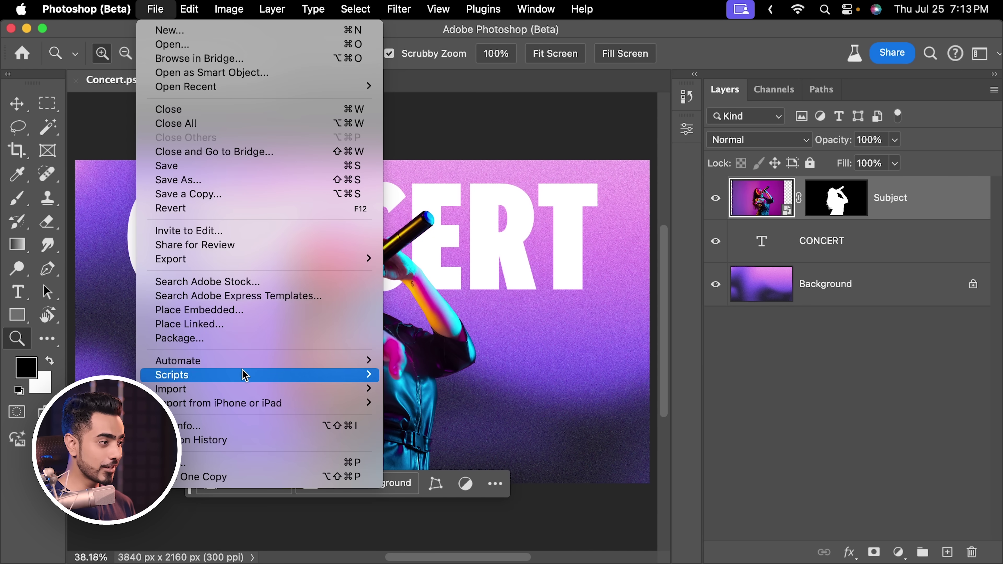
mouse_move(248, 365)
mouse_move(463, 356)
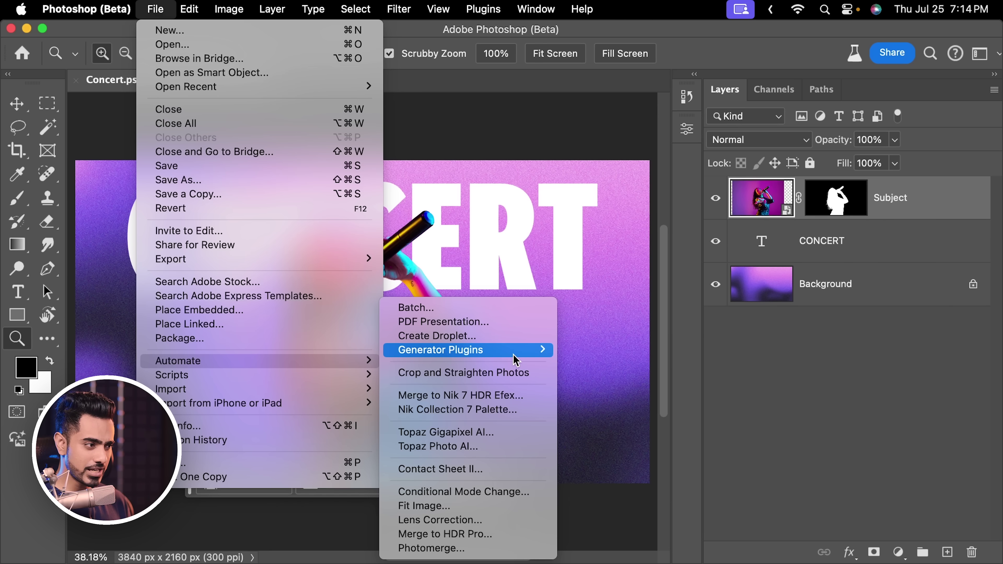
mouse_move(515, 360)
left_click(614, 359)
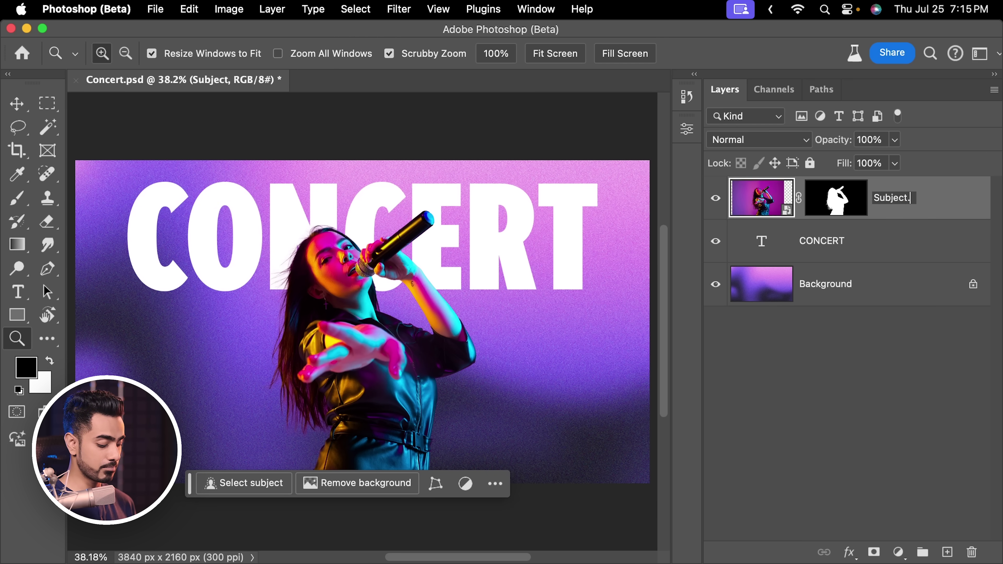
Finish renaming the layer to Subject.png and open the Concert-assets folder in Finder.
type("g")
key("Return")
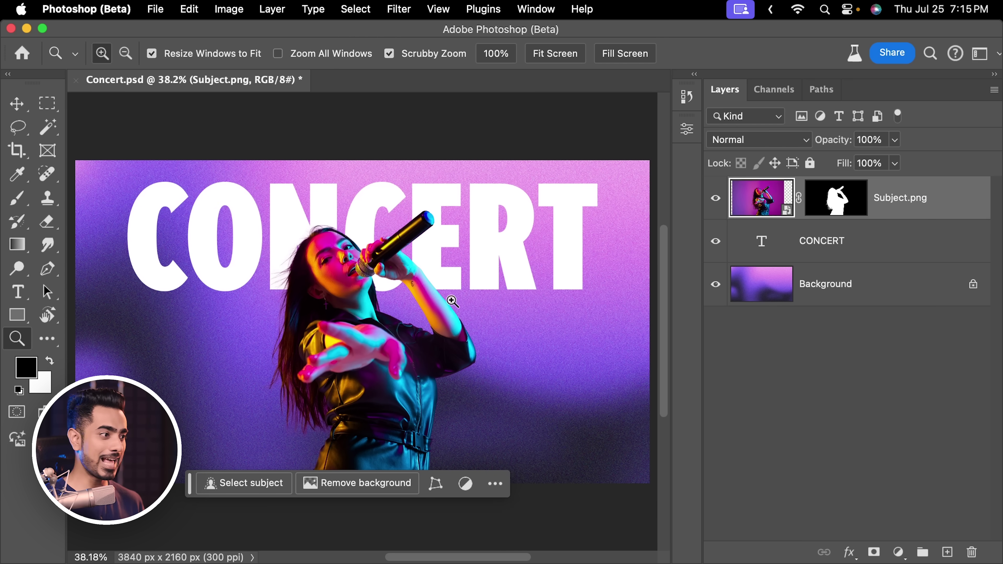
mouse_move(273, 561)
left_click(262, 538)
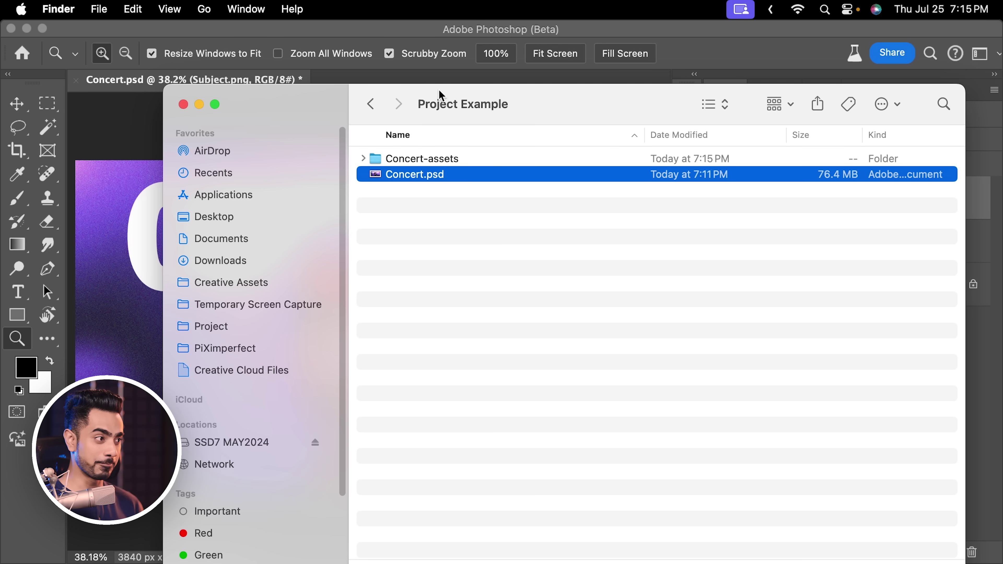
double_click(425, 160)
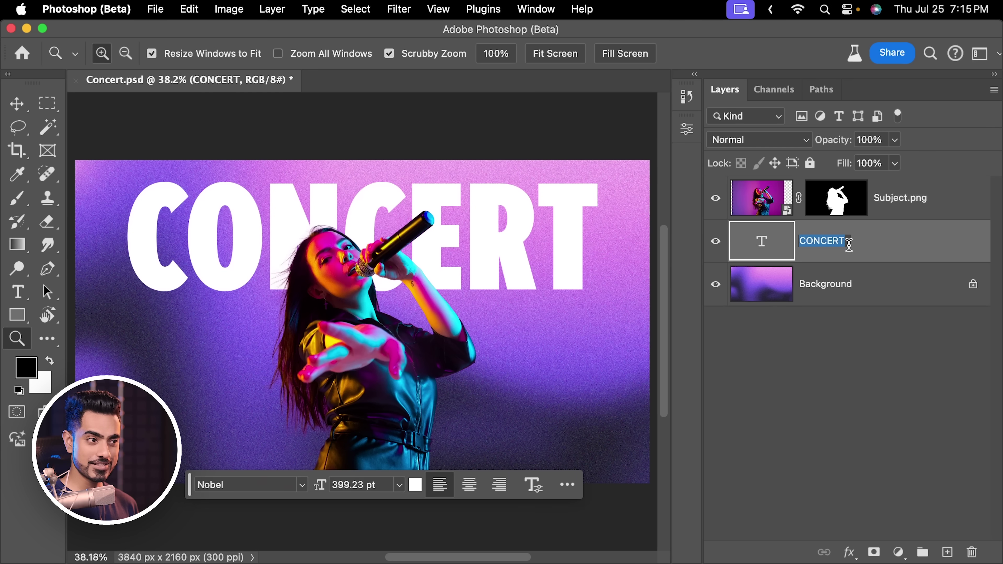
Rename the other layers CONCERT.png and Layer 0.jpg, then check the exported Layer 0.jpg in Concert-assets.
type(".pn")
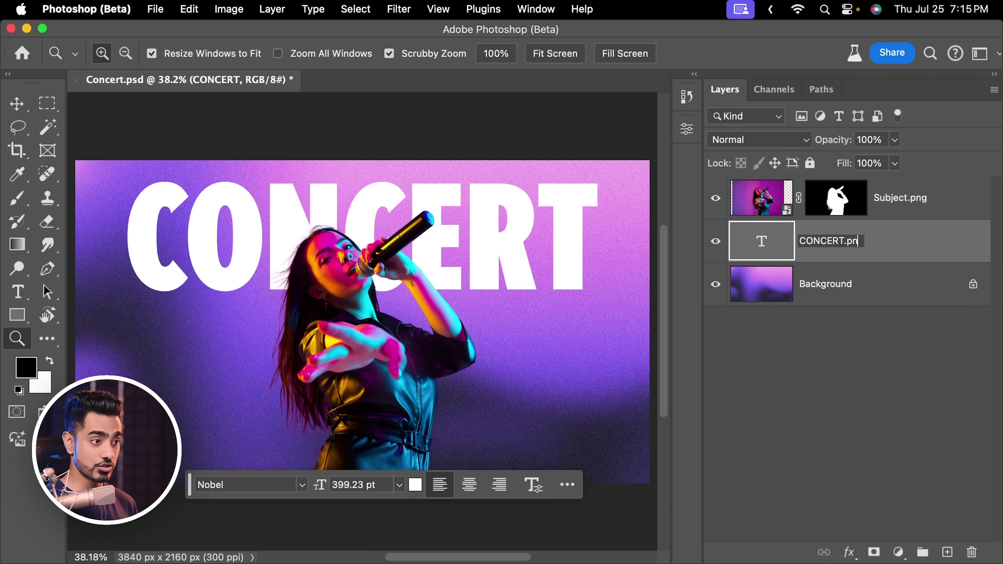
type("g")
key("Return")
left_click(262, 538)
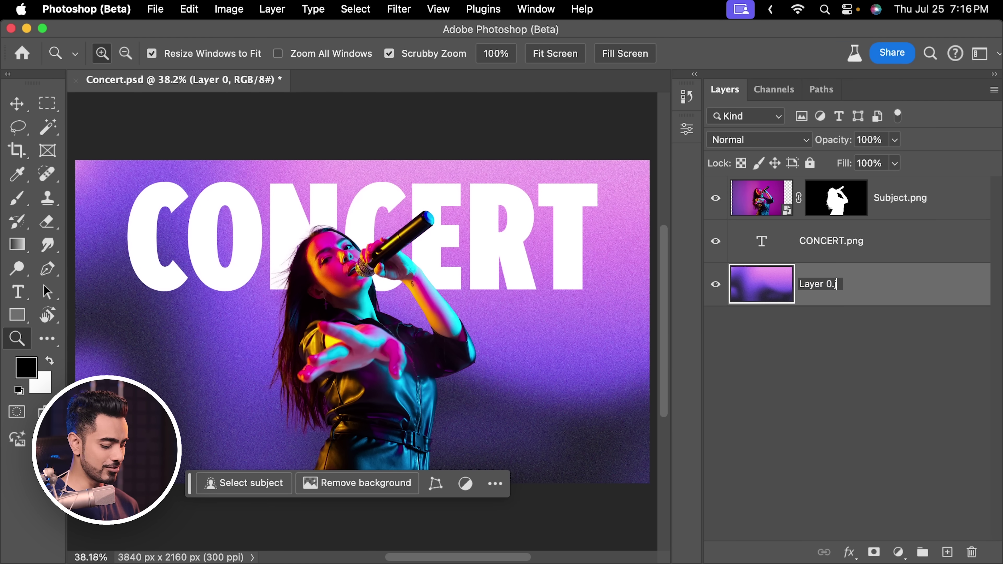
type("jpg")
key("Return")
left_click(264, 555)
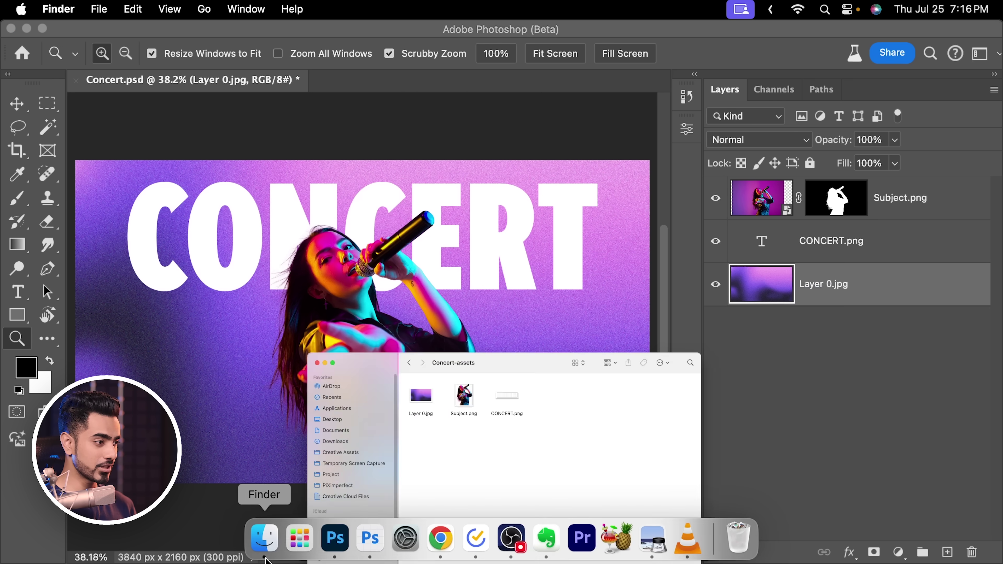
left_click(626, 281)
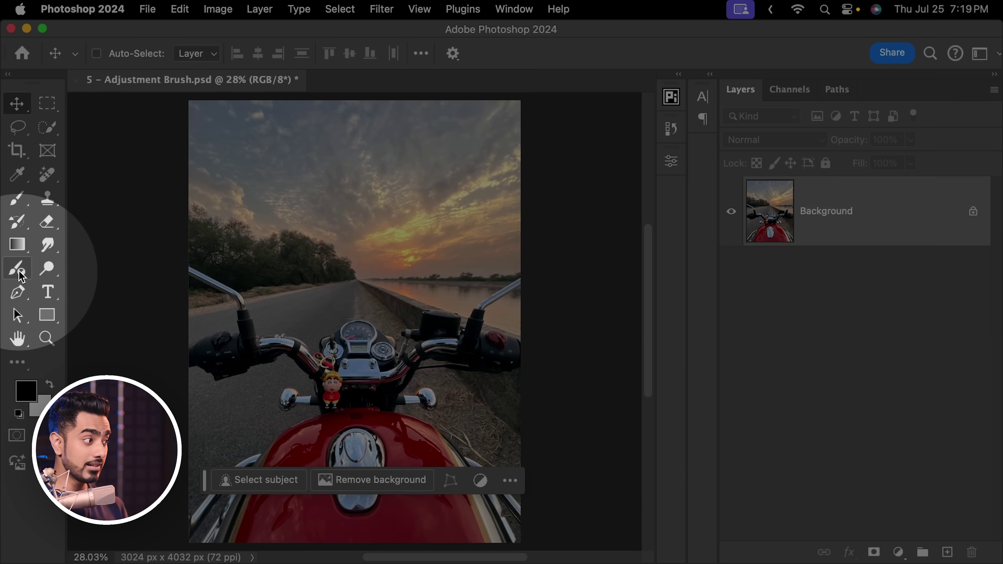
Paint a Curves adjustment onto the sky with the Adjustment Brush and bend the curve down to darken it.
left_click(19, 272)
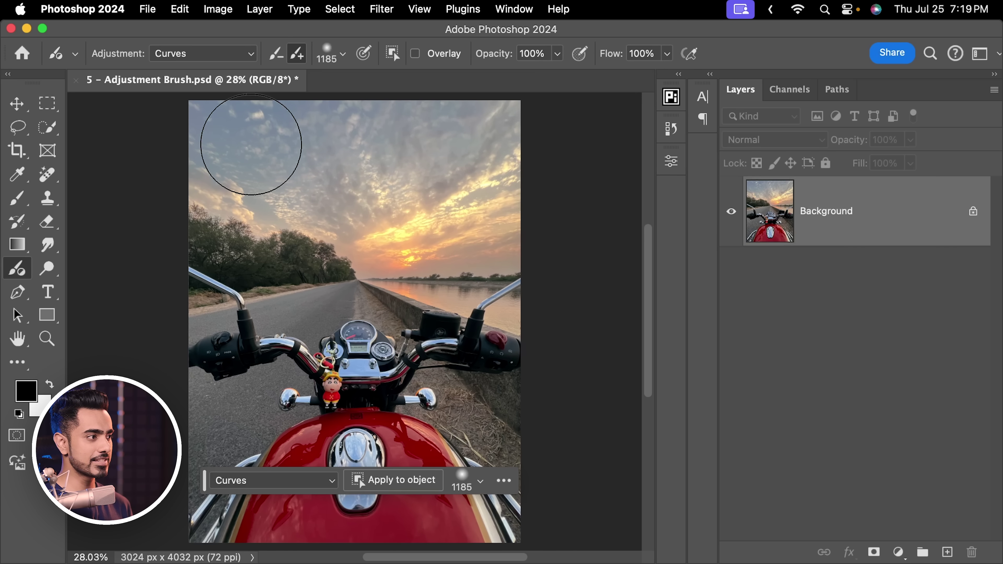
mouse_move(251, 144)
left_mouse_down()
mouse_move(191, 134)
mouse_move(217, 197)
mouse_move(425, 224)
mouse_move(229, 242)
left_mouse_up()
left_click_drag(550, 300, 589, 335)
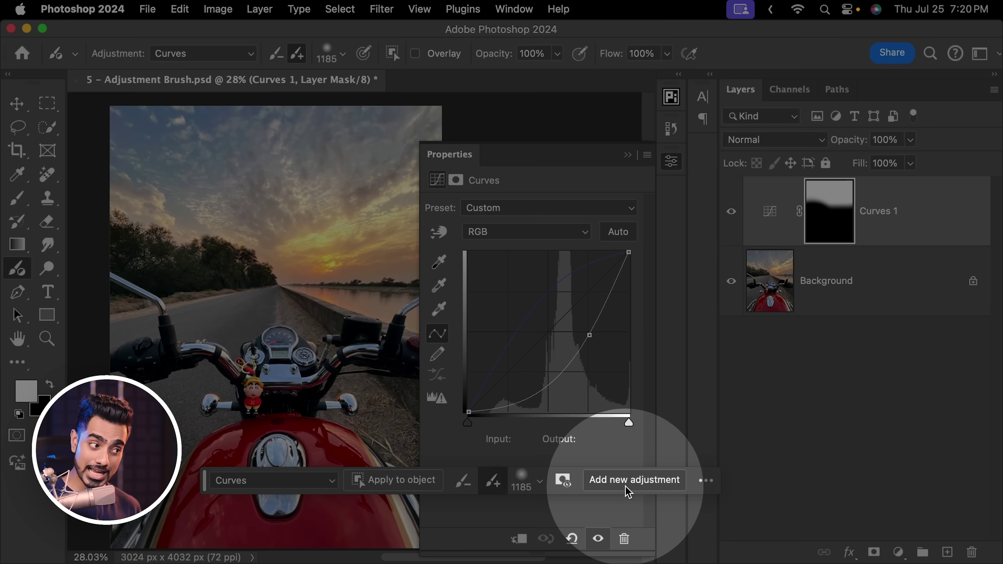
Paint a Hue/Saturation adjustment onto the fuel tank and set Reds lightness to -100 to turn it black.
left_click(630, 481)
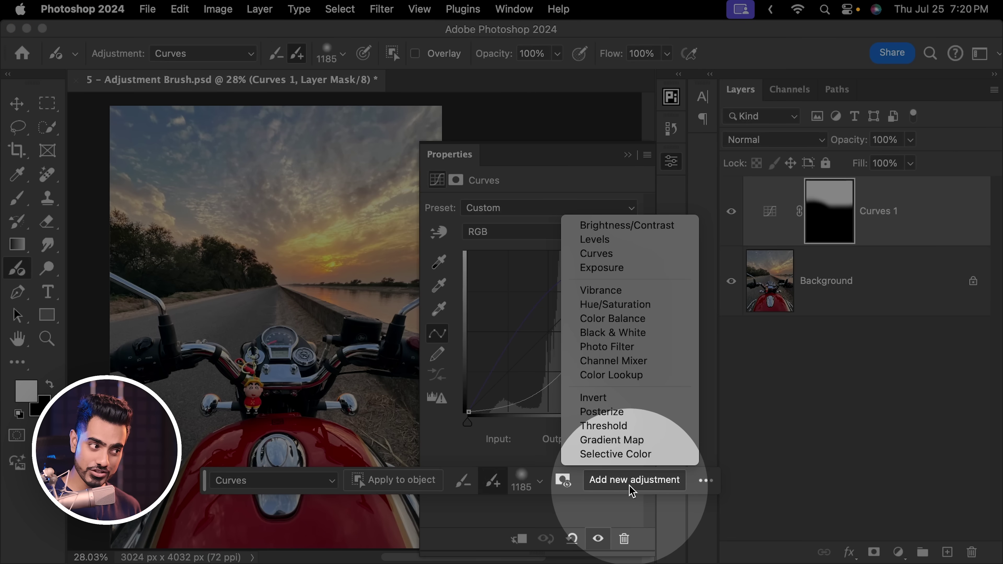
left_click(633, 307)
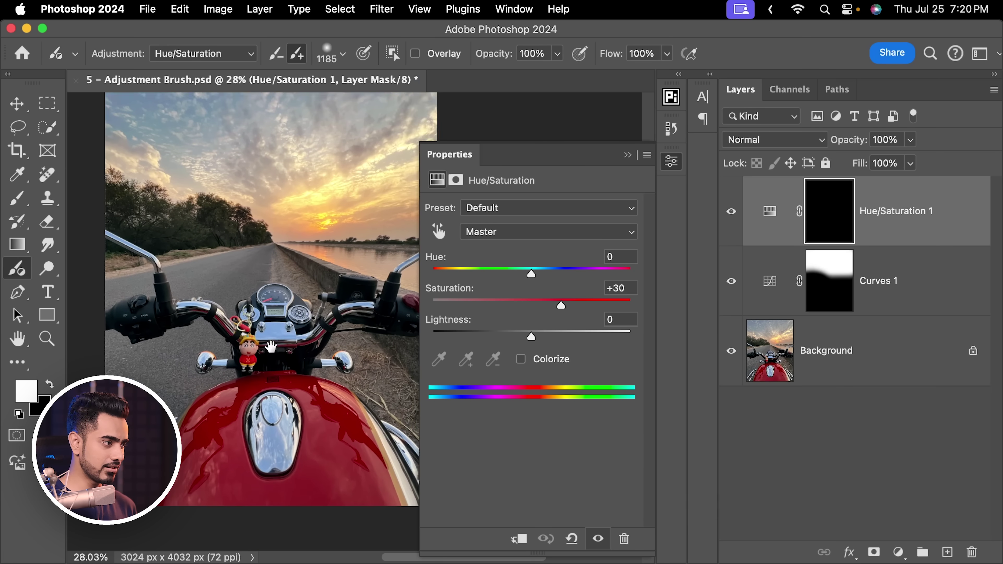
scroll(270, 347, "down", 5)
mouse_move(282, 293)
left_mouse_down()
mouse_move(150, 379)
mouse_move(288, 284)
mouse_move(396, 374)
left_mouse_up()
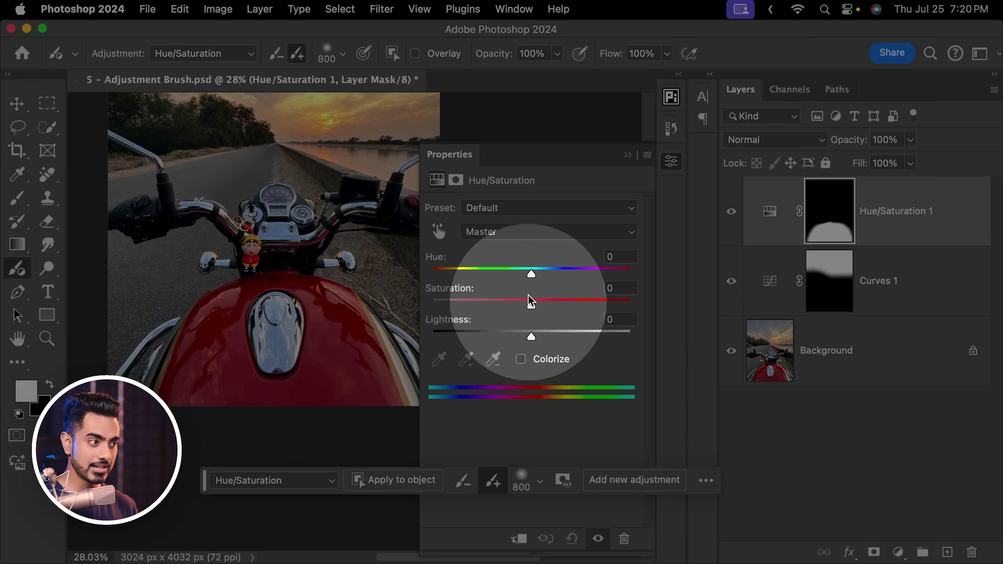
left_click(522, 232)
left_click(511, 249)
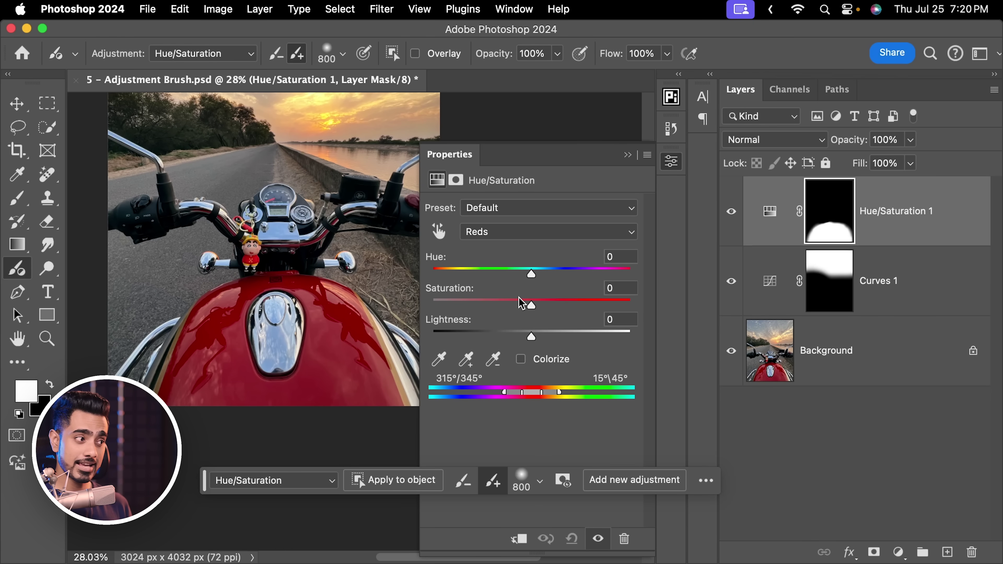
left_click_drag(519, 343, 329, 362)
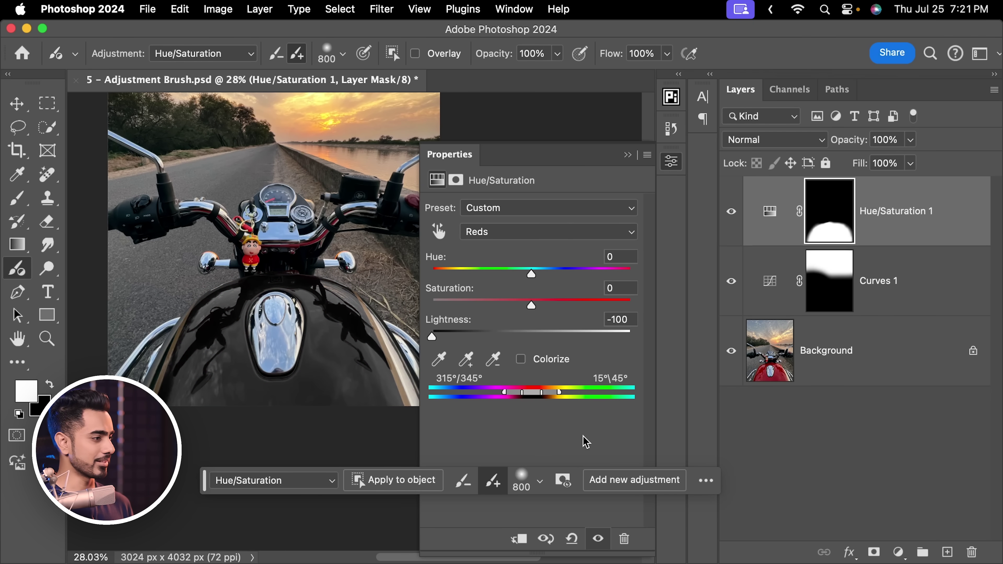
scroll(472, 117, "up", 10)
scroll(471, 117, "left", 4)
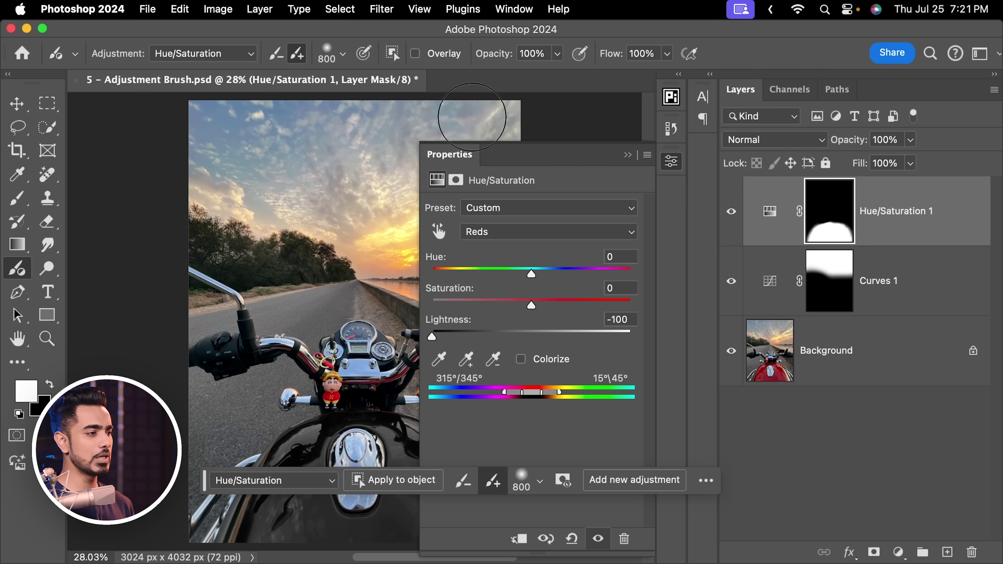
left_click(626, 156)
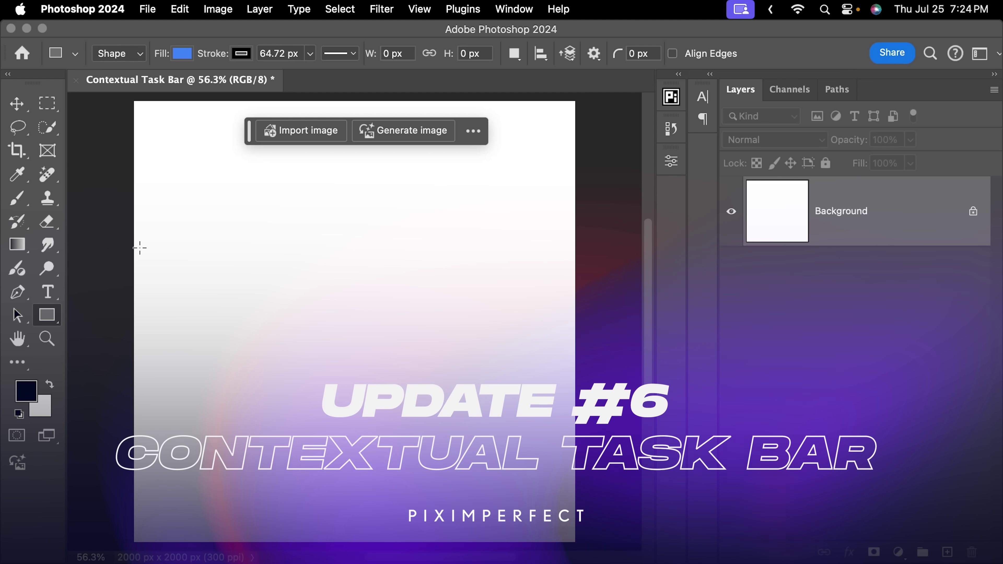
Draw a rectangle on the canvas and give it a red fill from the contextual task bar.
right_click(46, 315)
left_click(119, 312)
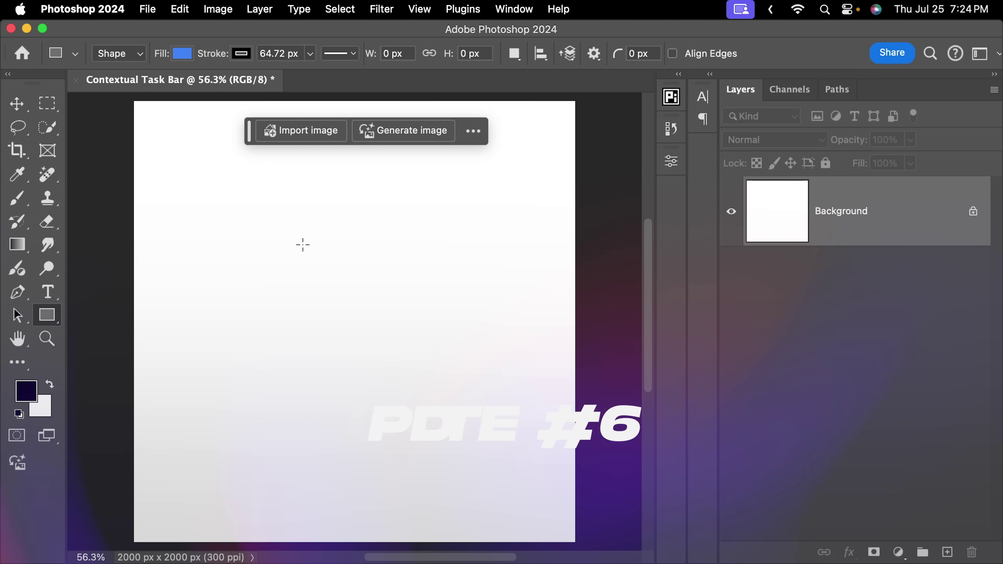
left_click_drag(243, 249, 441, 454)
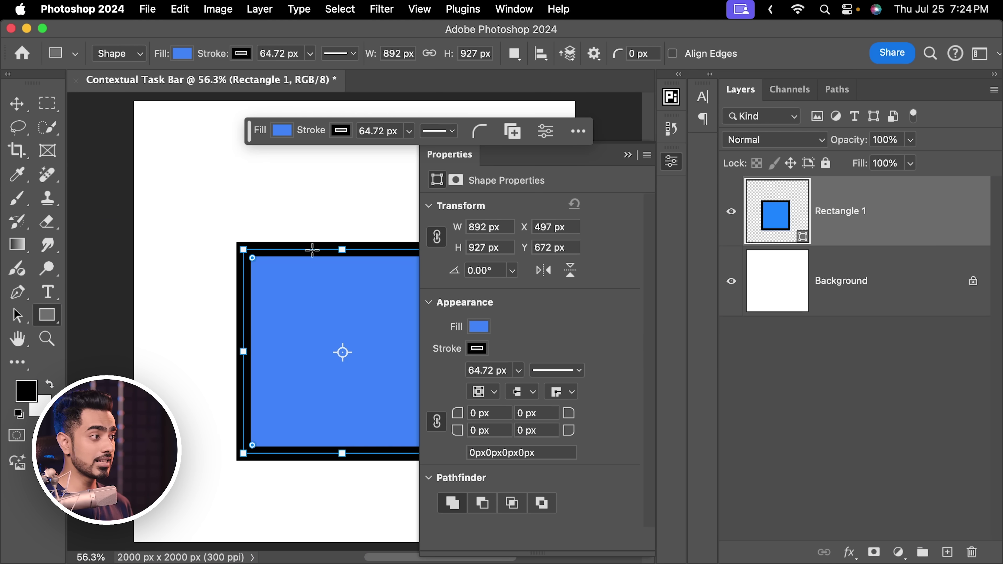
left_click(627, 155)
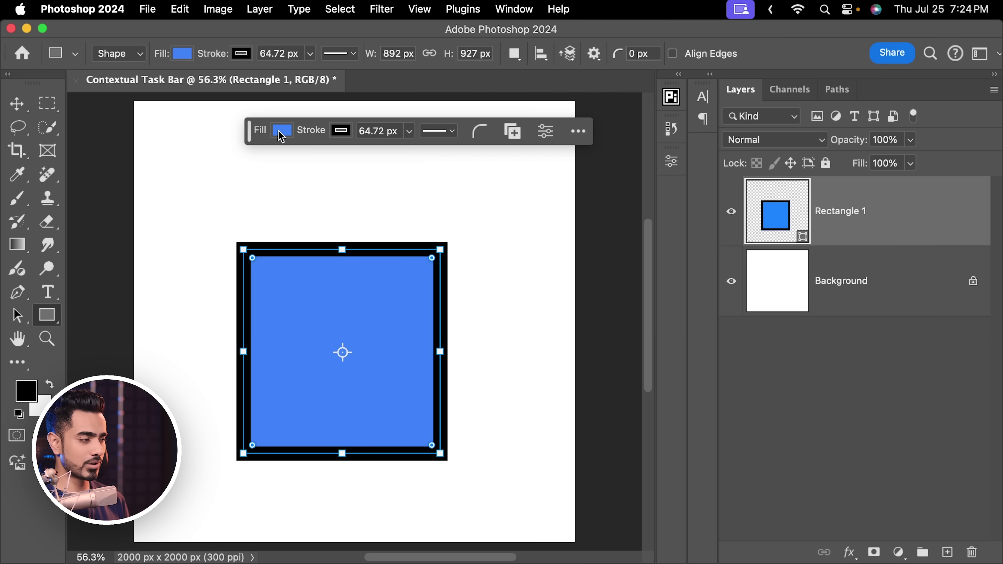
left_click(282, 130)
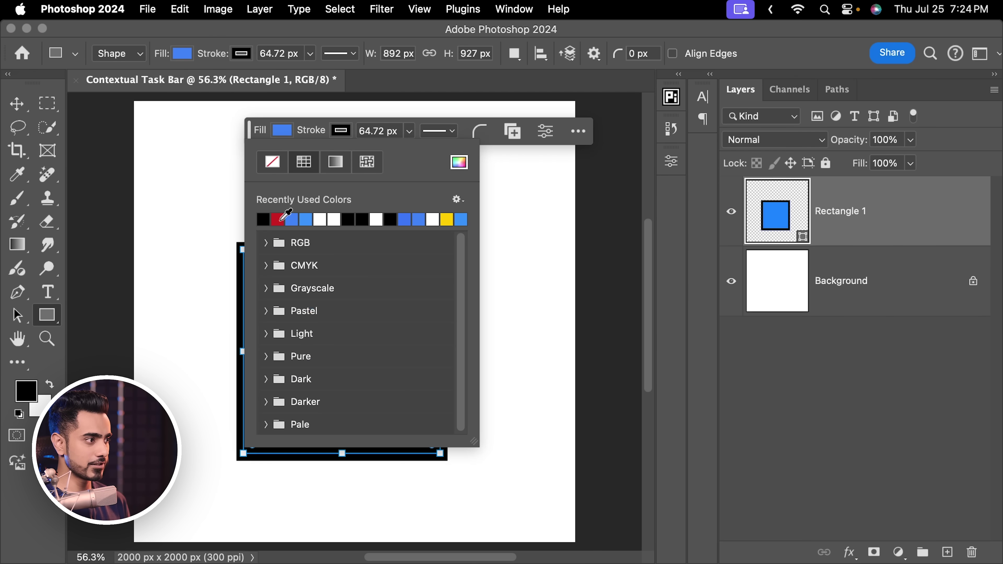
left_click(343, 135)
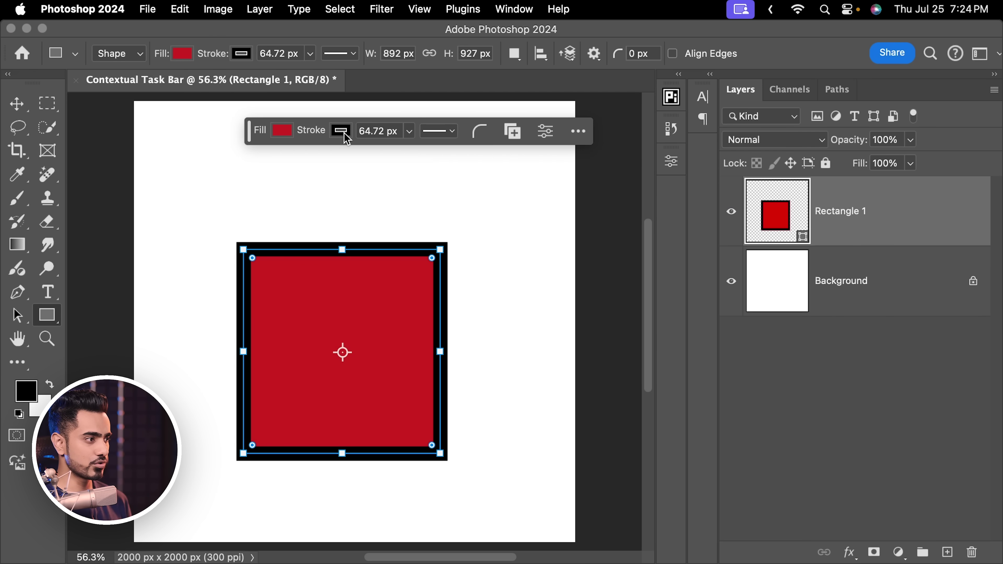
Set the rectangle's stroke to 56.53 px, then drop Products.png from Finder onto the canvas.
left_click(404, 131)
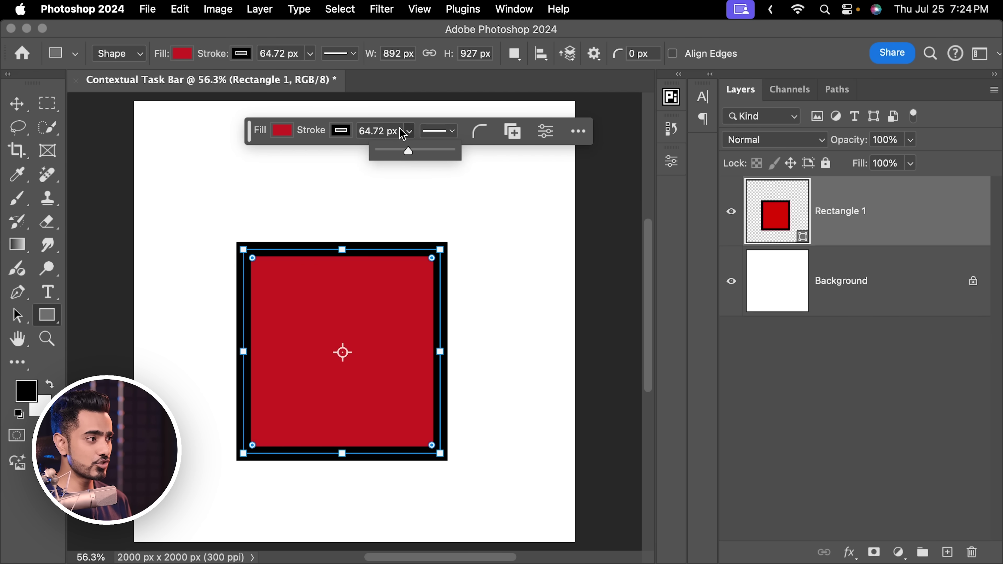
left_click_drag(386, 156, 421, 155)
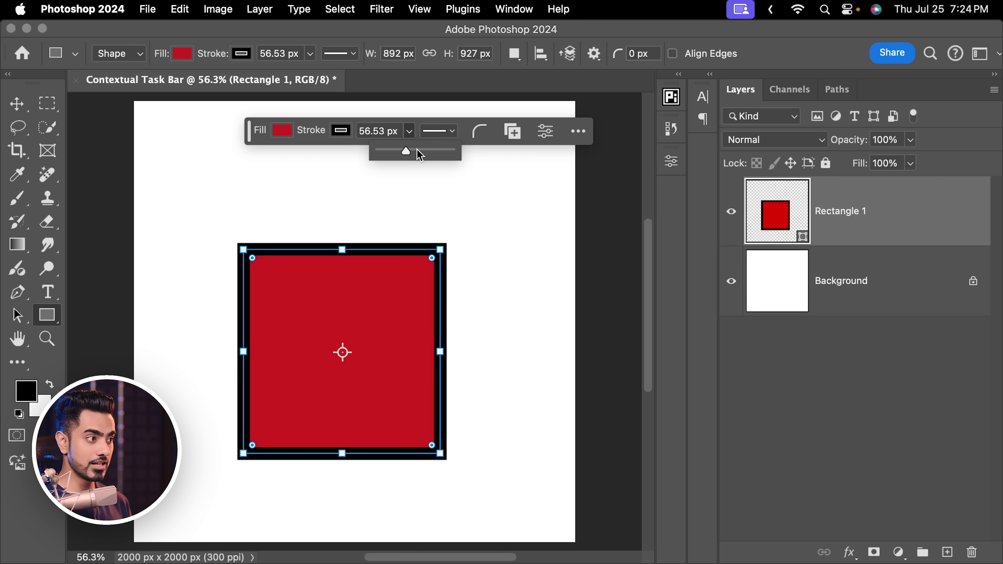
left_click(481, 135)
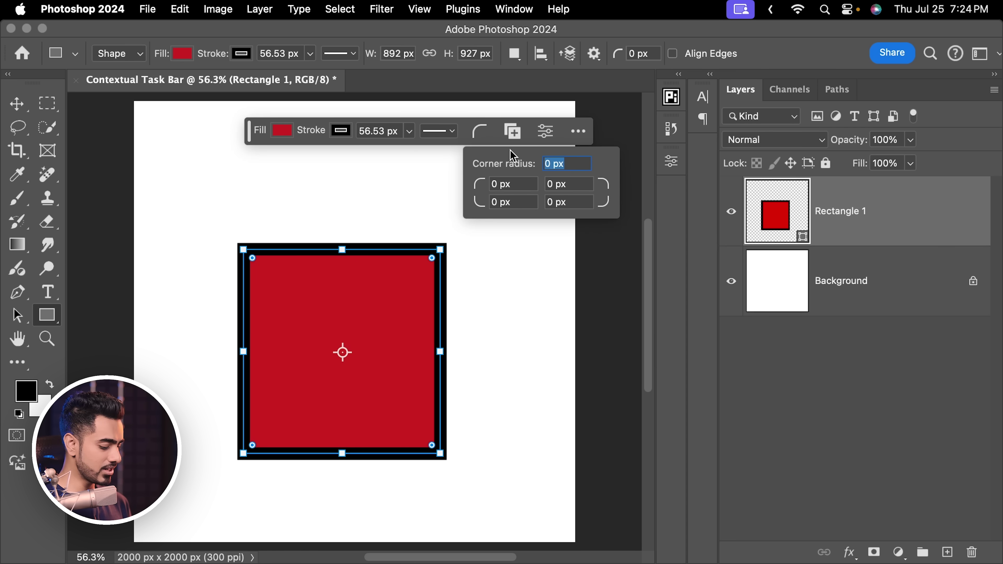
key("Escape")
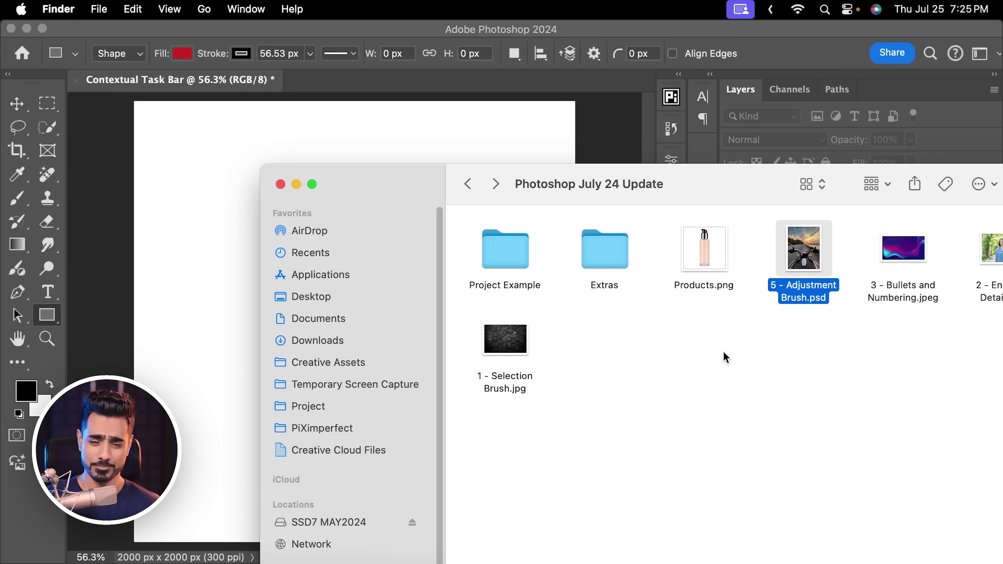
left_click_drag(711, 256, 331, 165)
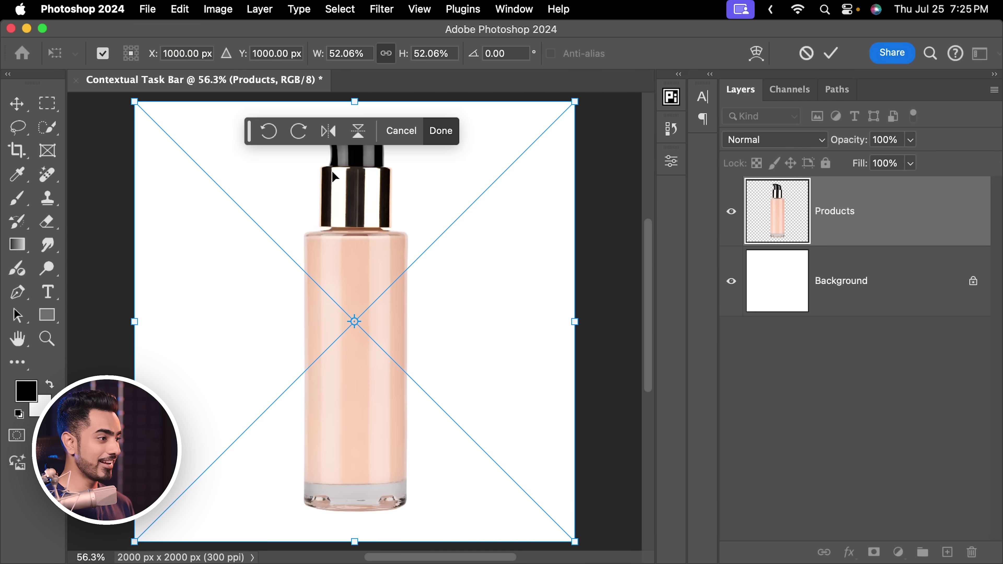
left_click(302, 135)
left_click(302, 135)
left_click(302, 134)
left_click(302, 135)
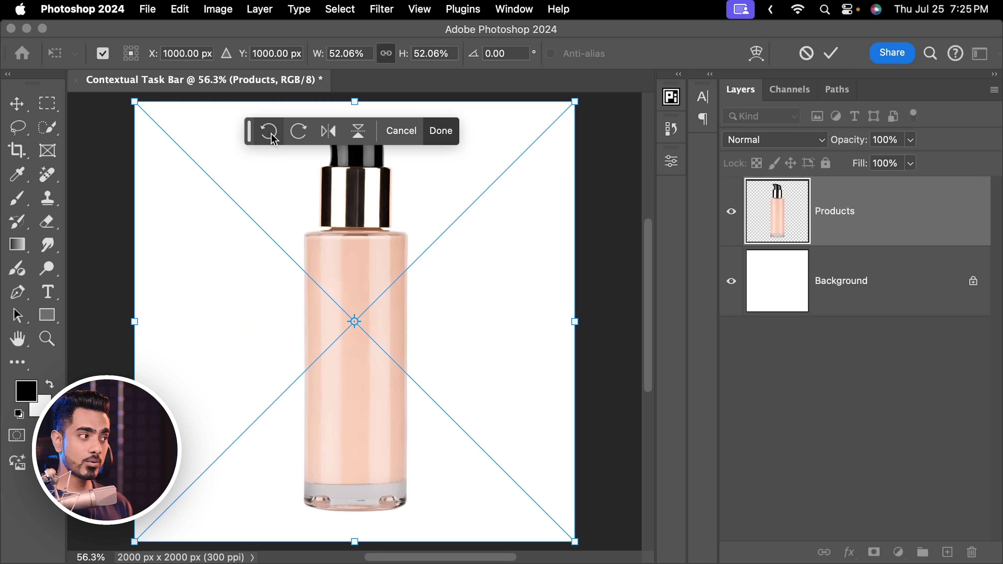
left_click(269, 135)
left_click(269, 135)
left_click(269, 135)
left_click(269, 135)
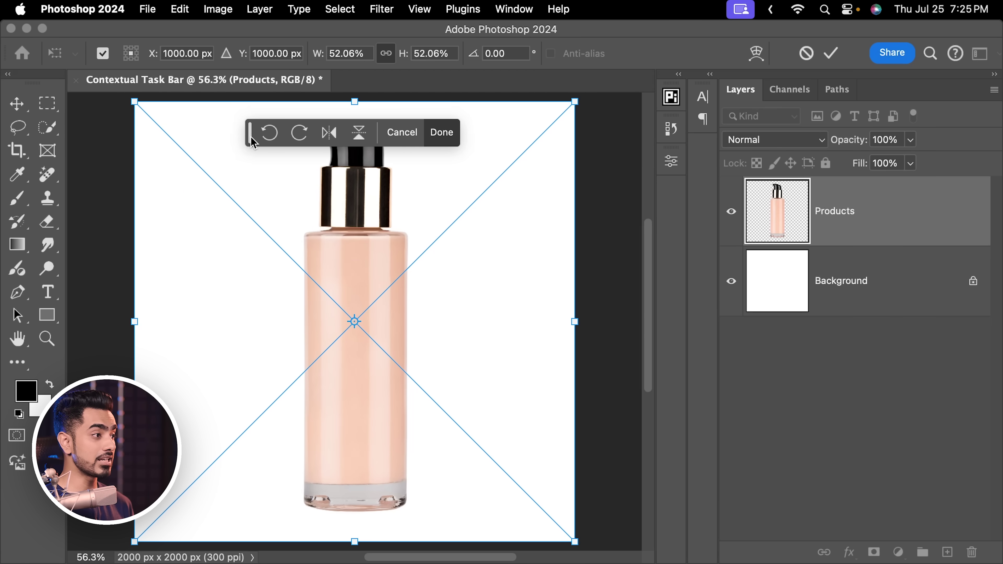
left_click_drag(253, 141, 361, 311)
left_click(436, 304)
left_click(437, 303)
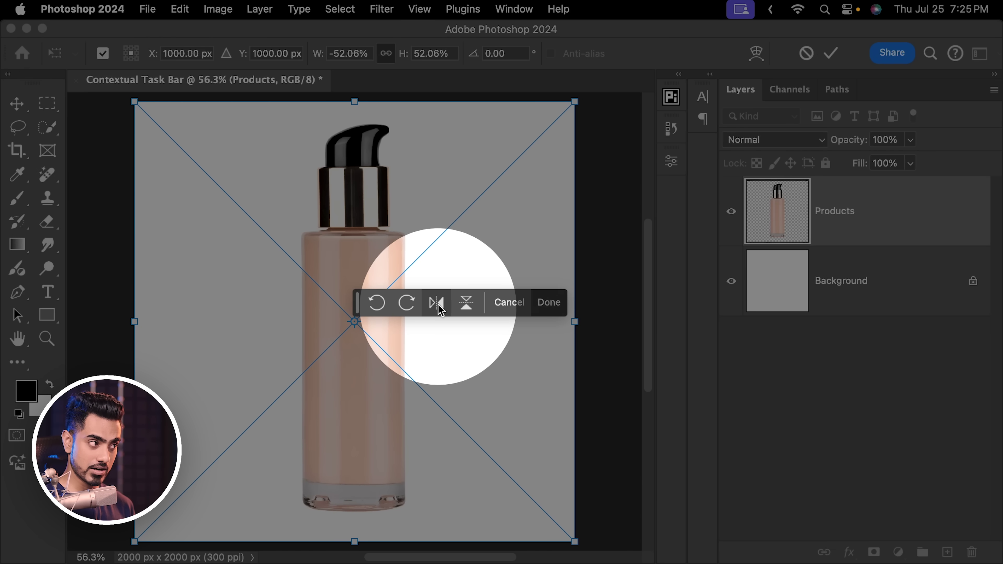
left_click(437, 304)
left_click(466, 304)
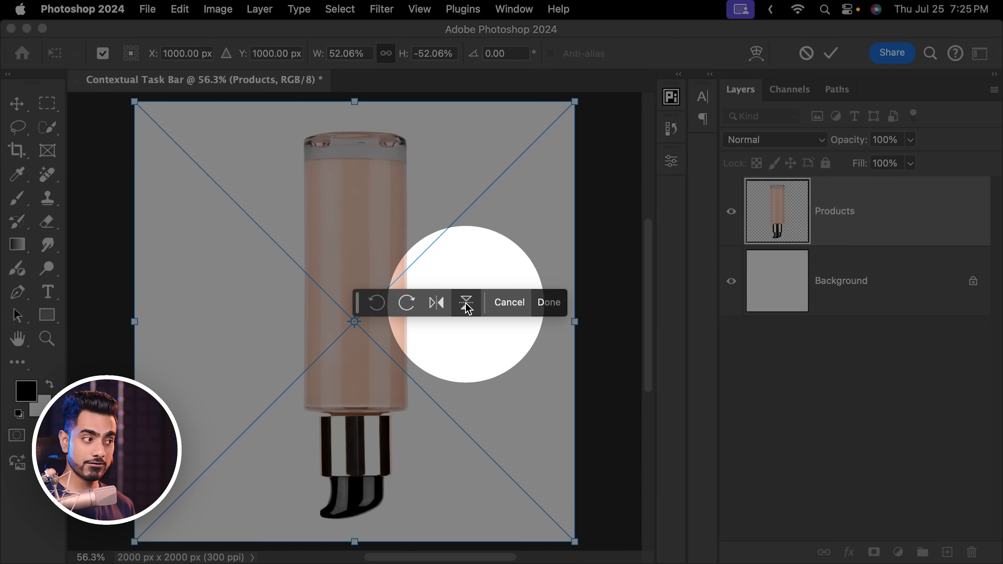
left_click(466, 304)
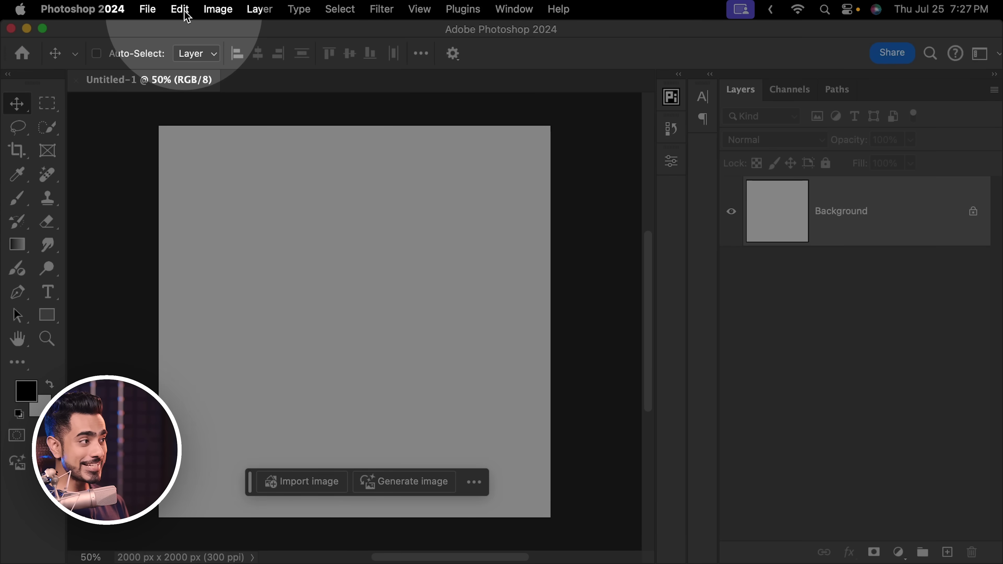
Check the Edit menu for Generate Image, then open the Generate image dialog from the contextual task bar.
left_click(179, 9)
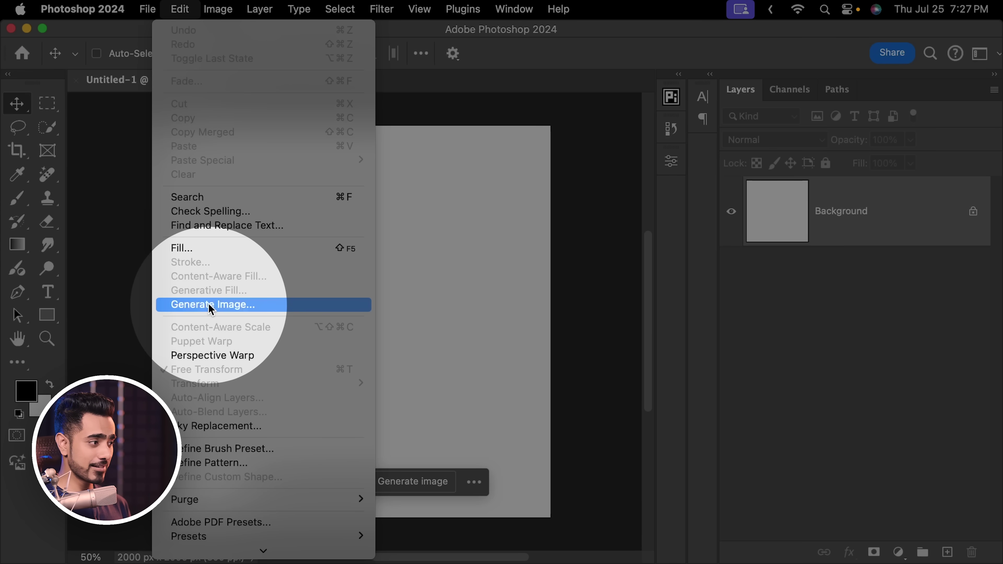
left_click(406, 419)
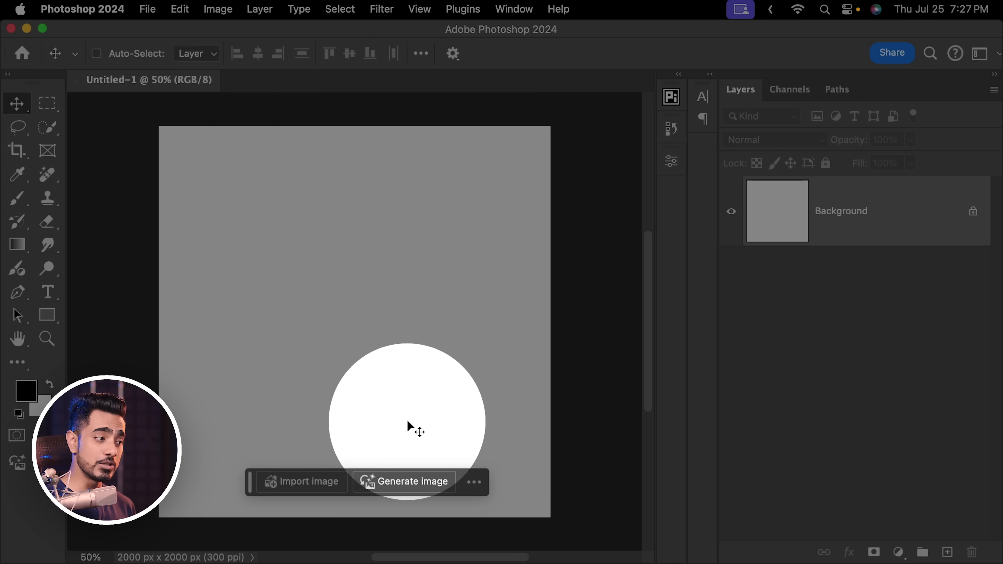
left_click(406, 482)
Paste the magenta ice-cream mountain sunset prompt, choose the Baroque effect, and generate the image.
left_click_drag(617, 29, 397, 41)
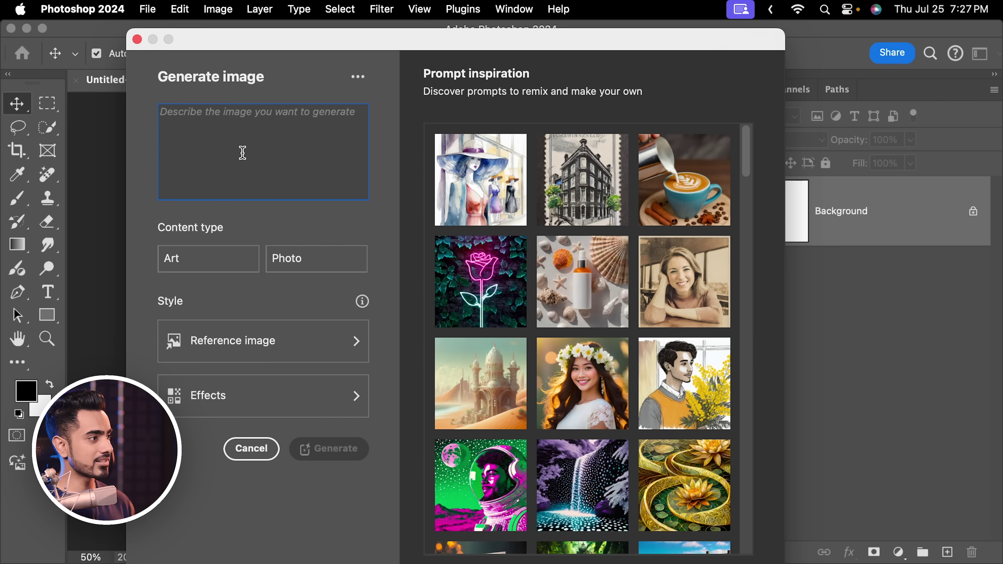
type("magenta sunset over mountains made of ice cream.")
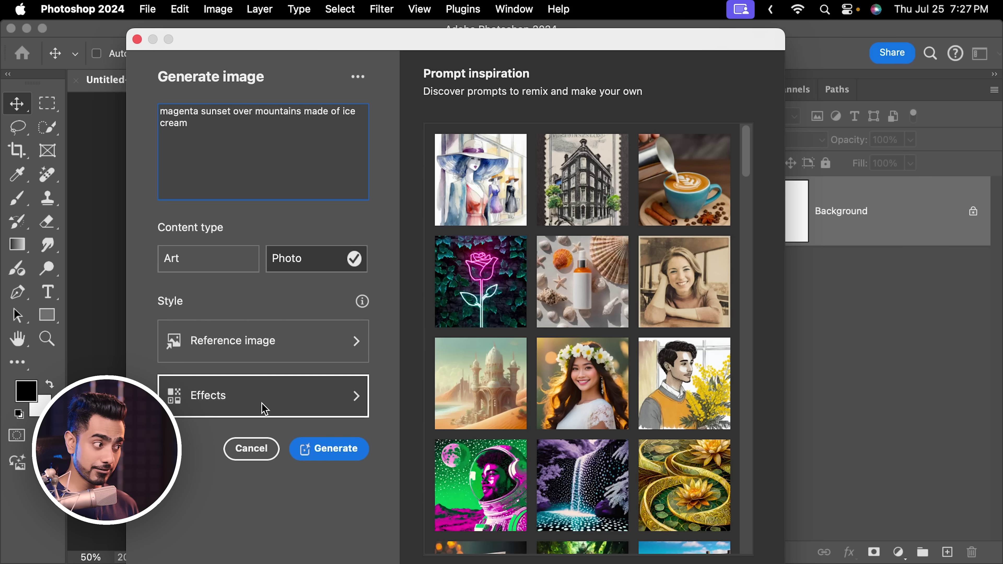
left_click(268, 411)
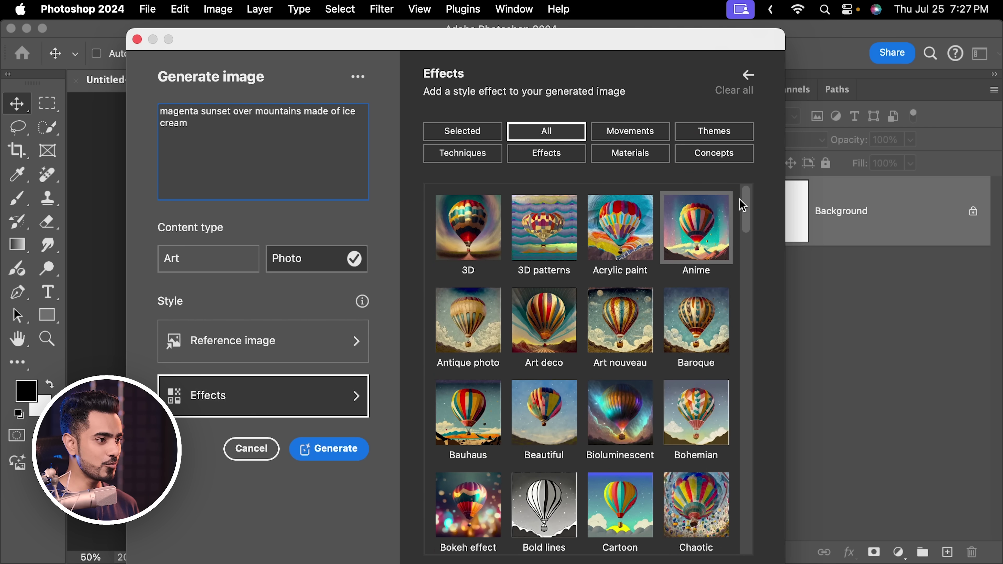
mouse_move(746, 202)
left_mouse_down()
mouse_move(748, 236)
mouse_move(749, 217)
left_mouse_up()
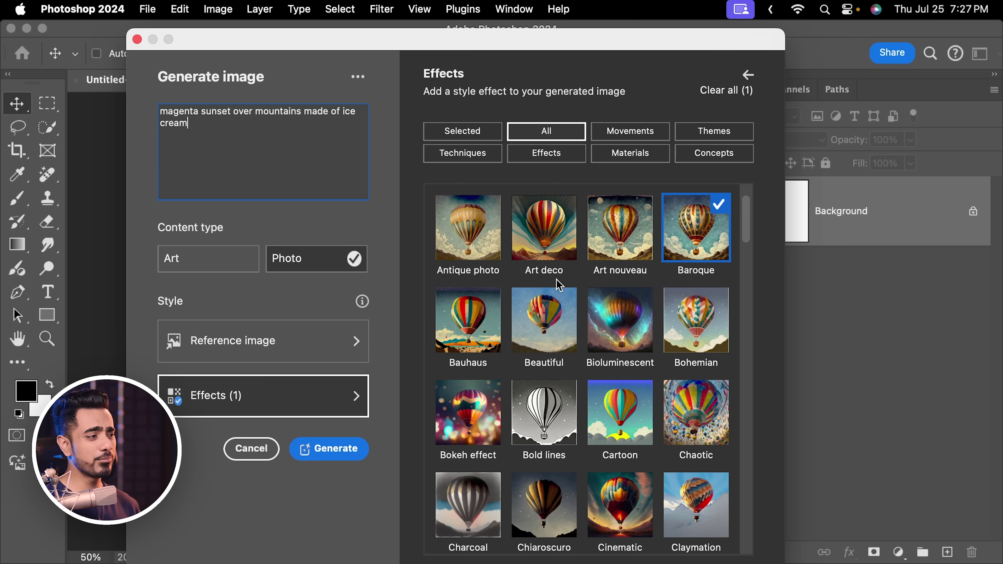
left_click(329, 448)
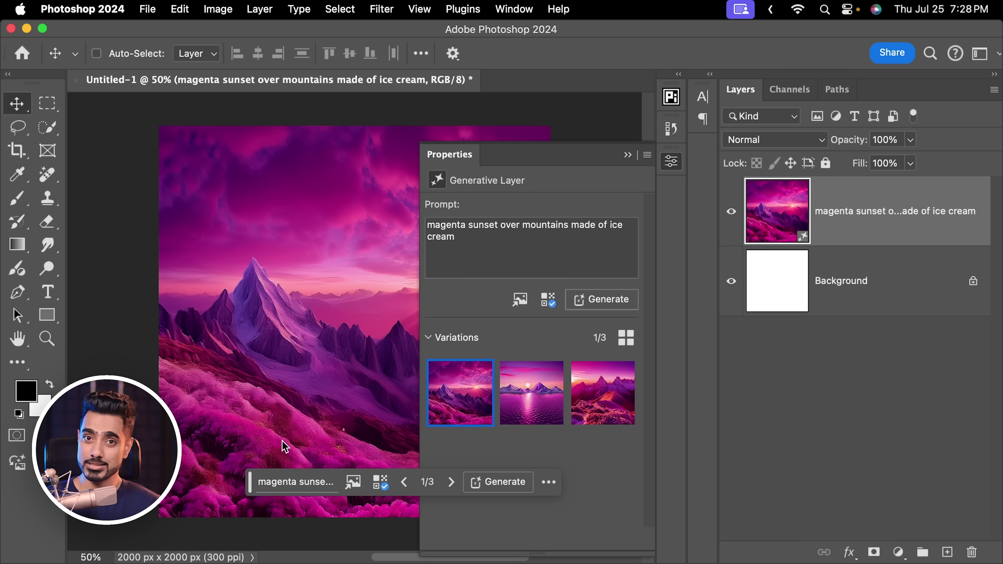
Float the Properties panel off the canvas and cycle the generated layer to variation 3/3.
left_click_drag(625, 166, 709, 182)
scroll(481, 251, "right", 3)
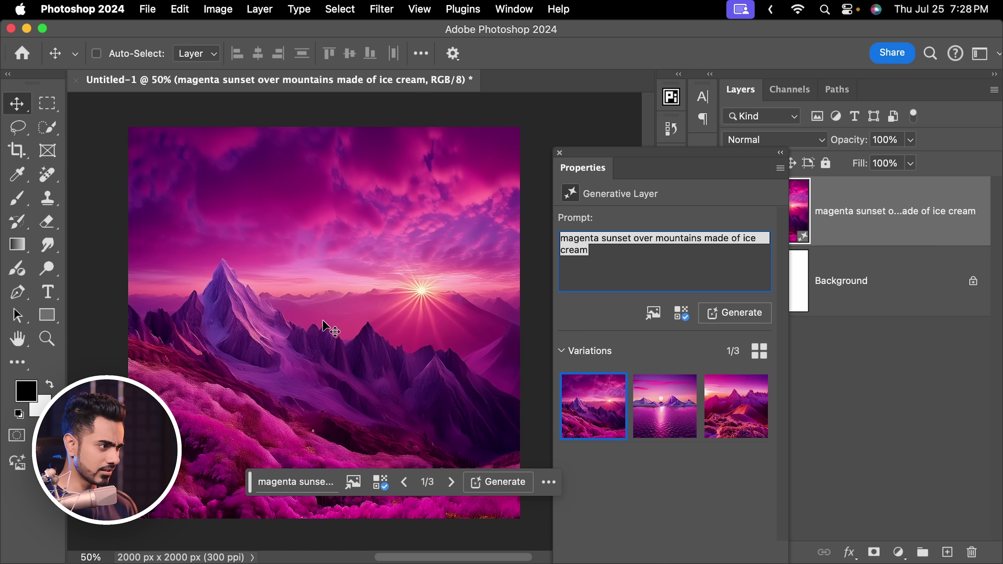
left_click(659, 411)
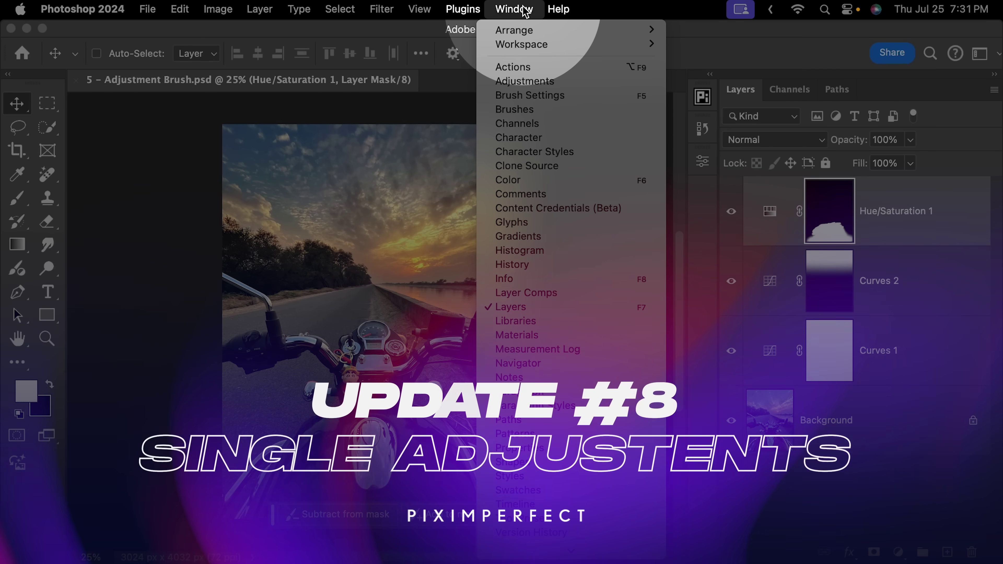
Open Window > Adjustments, drag the panel over the motorcycle photo, and expand Single adjustments.
left_click(542, 83)
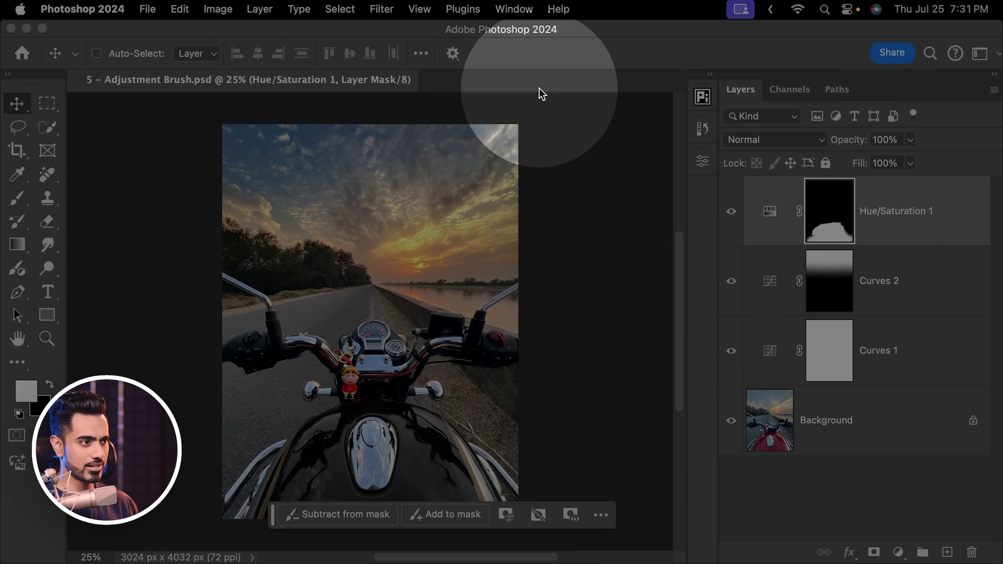
left_click_drag(689, 139, 515, 122)
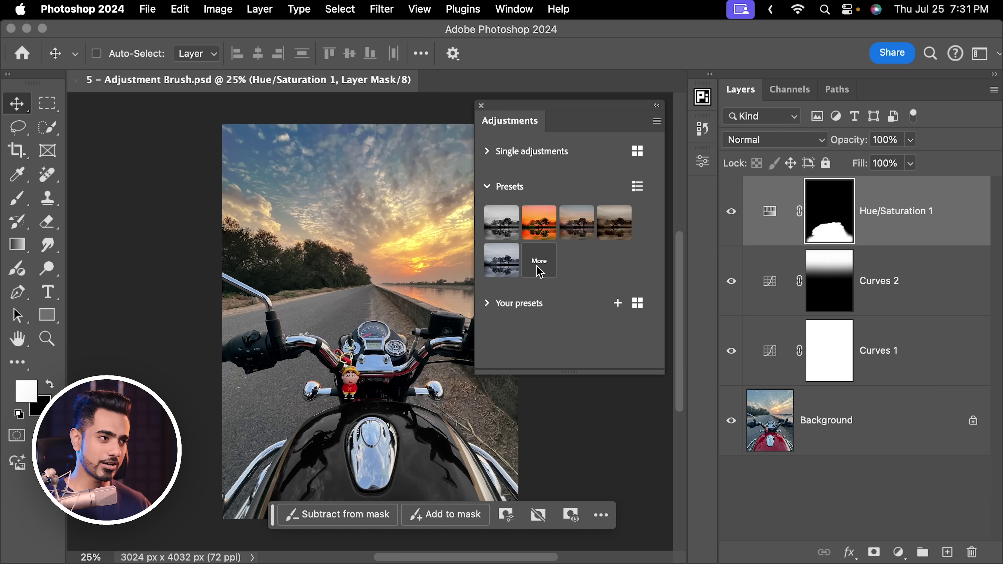
left_click(487, 152)
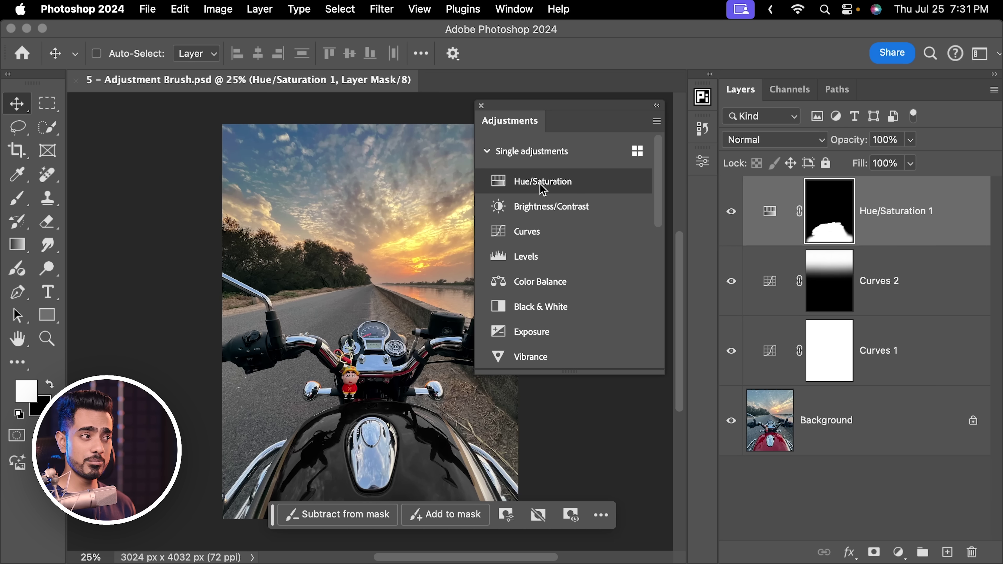